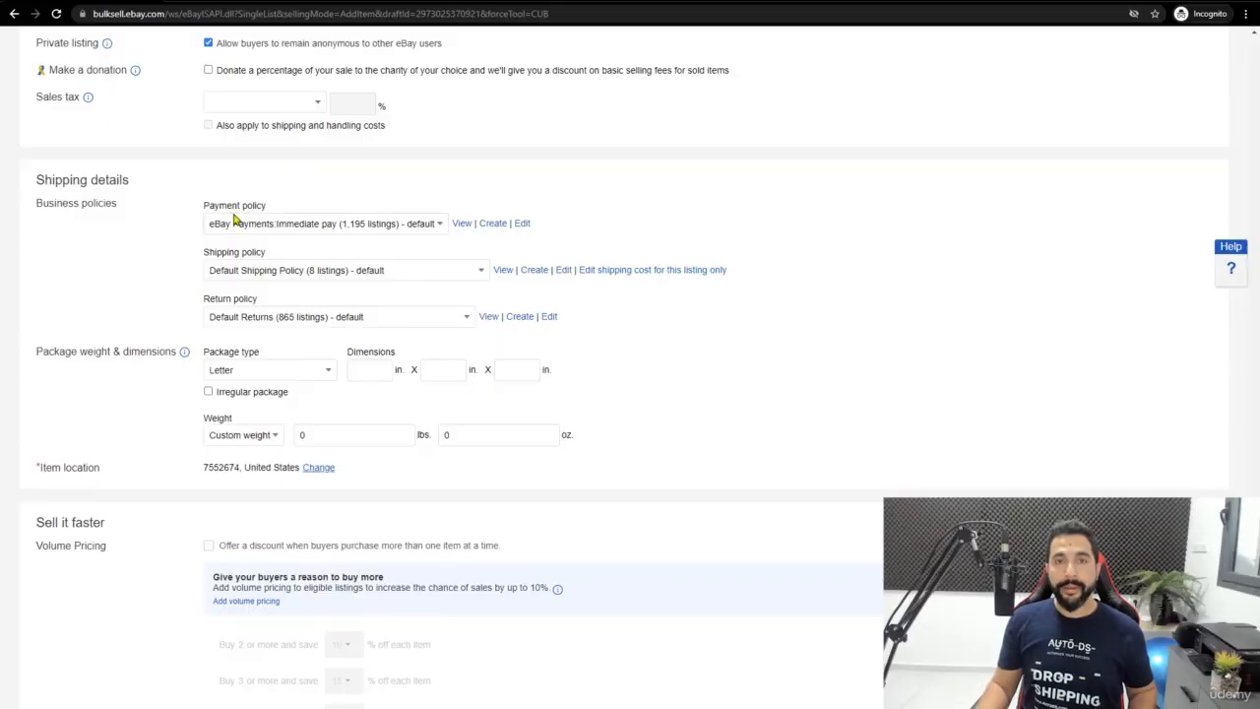
# - Draft a new payment policy named "Payment Policy - Managed", and close the form without saving it
pyautogui.click(492, 224)
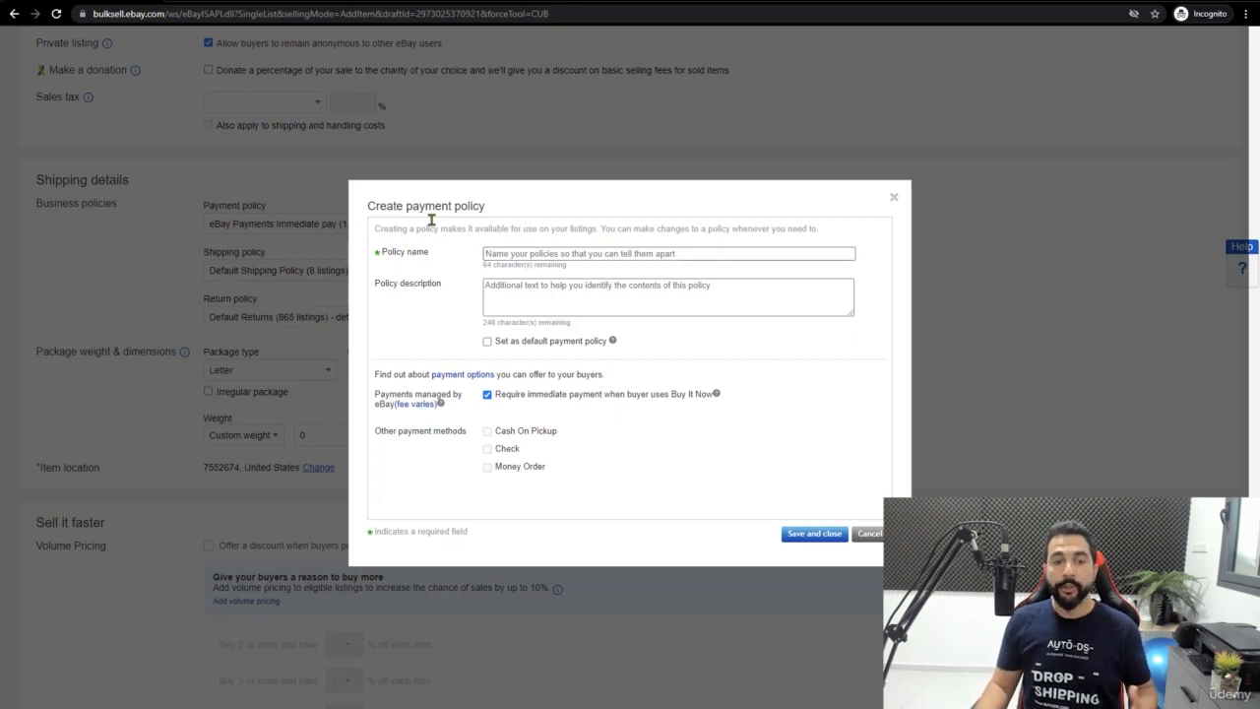
pyautogui.click(512, 254)
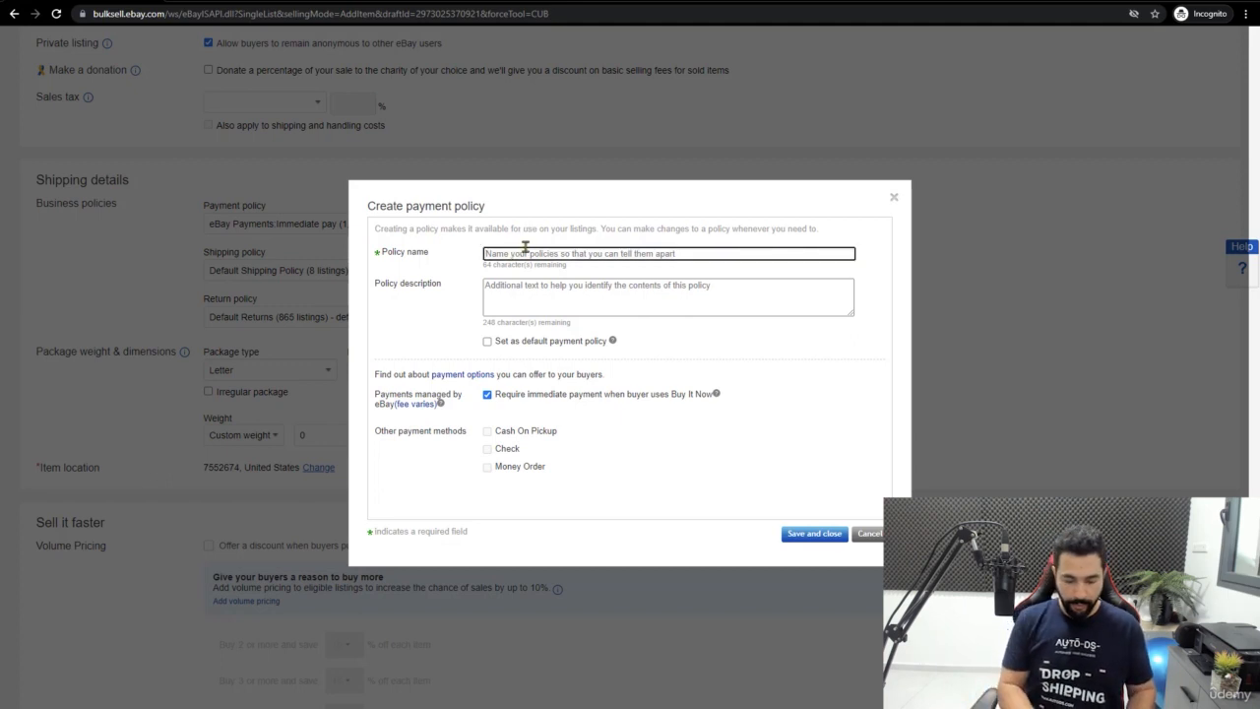
pyautogui.write('Payment Policy')
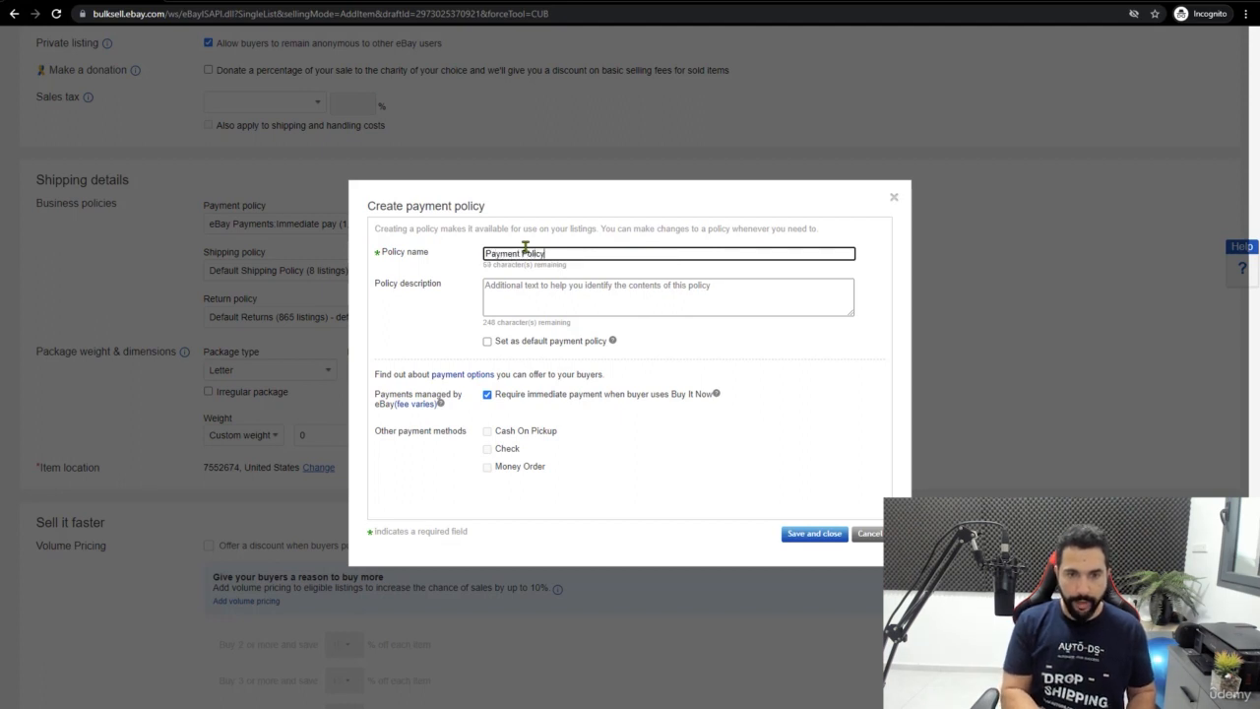
pyautogui.write(' = Managed')
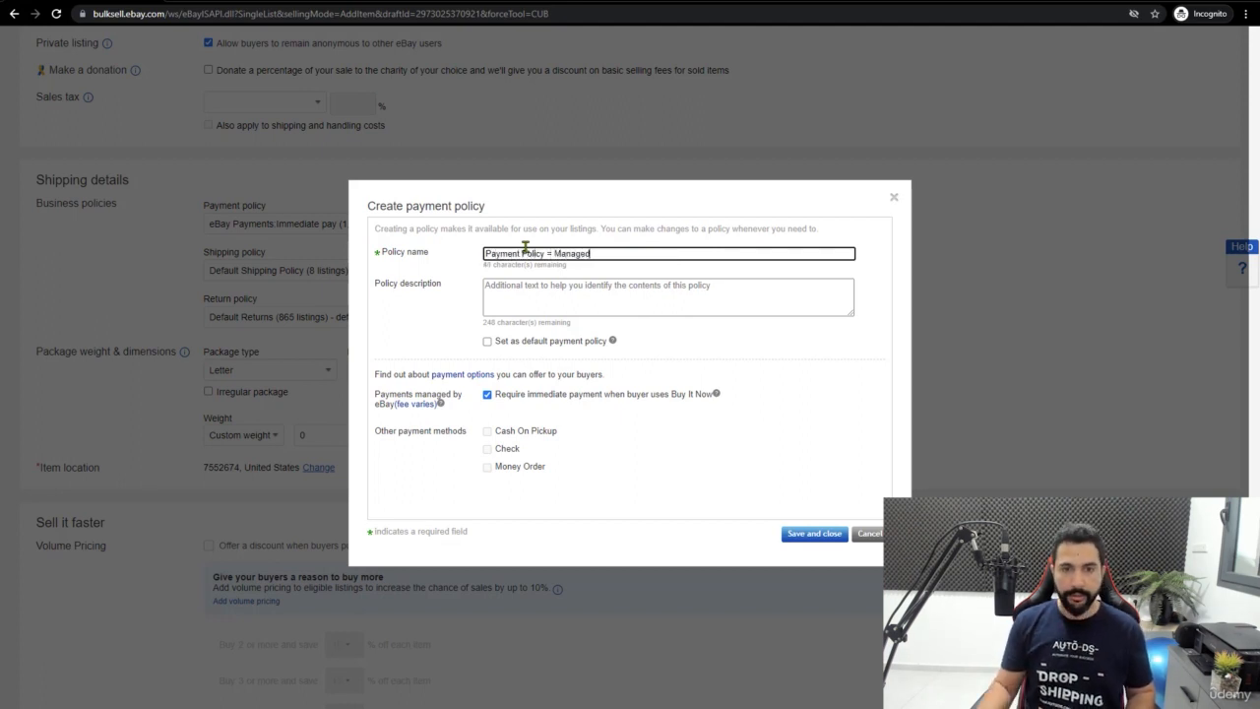
pyautogui.hotkey('shift', 'Left')
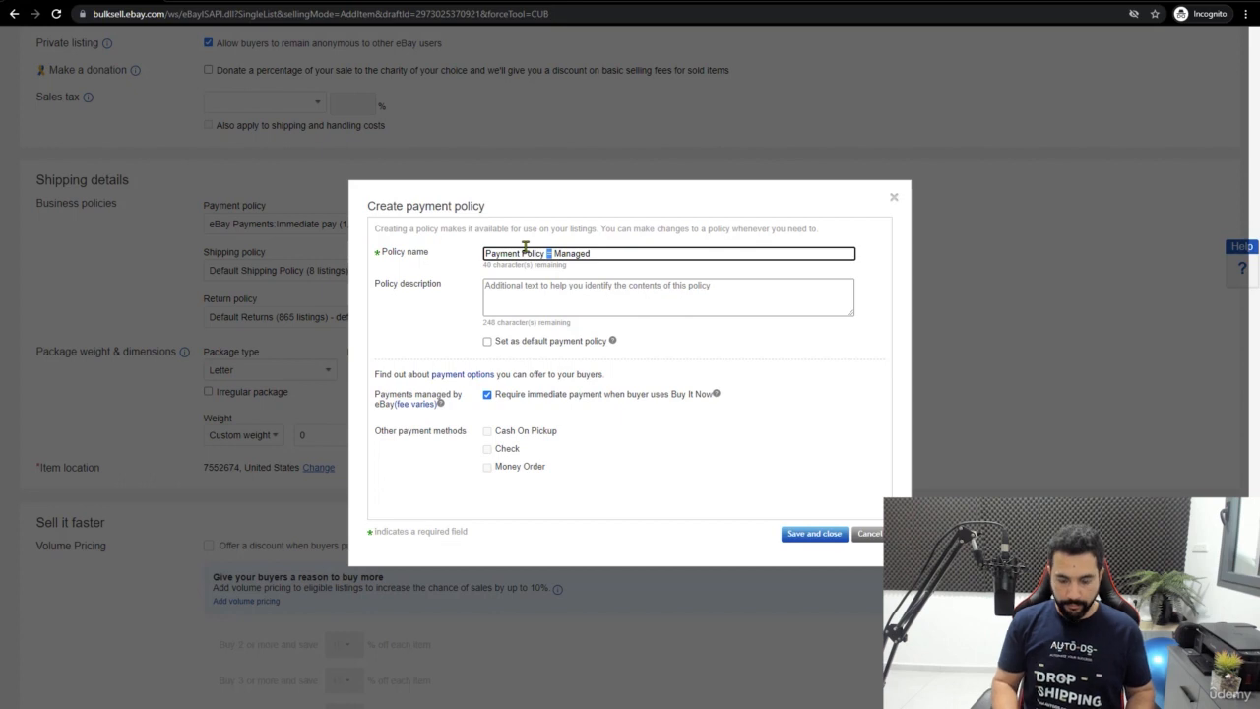
pyautogui.write('-')
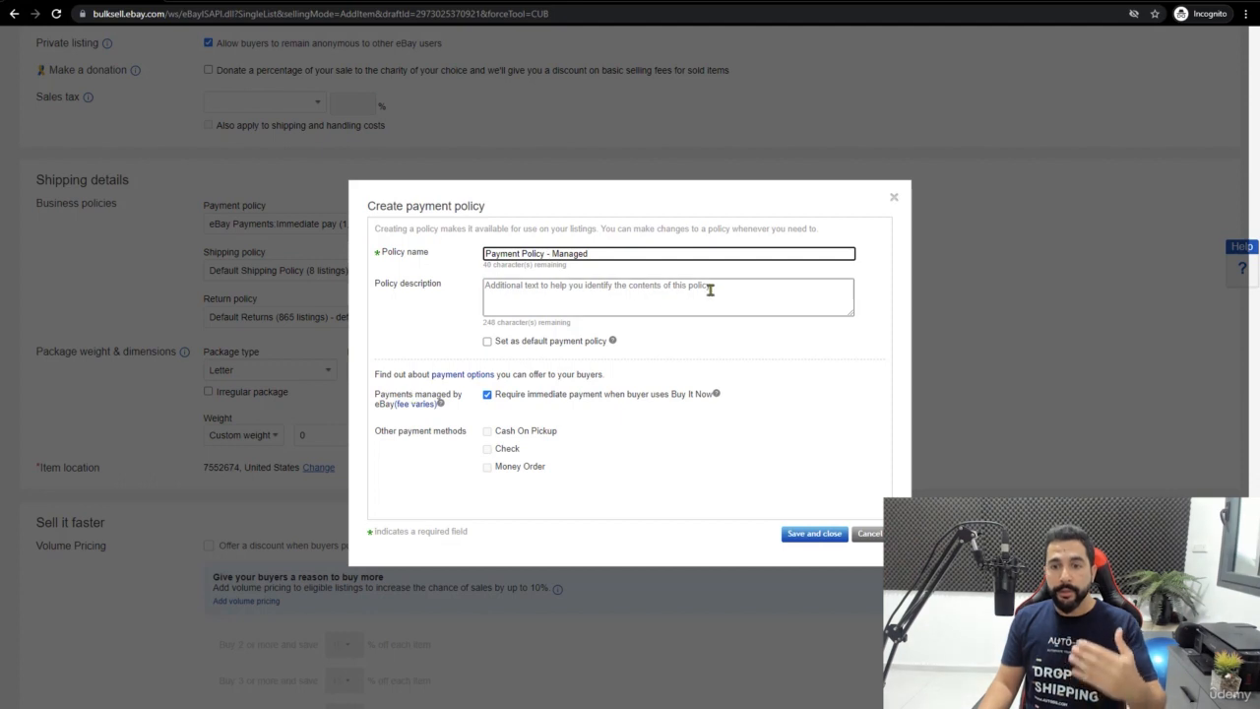
pyautogui.click(895, 201)
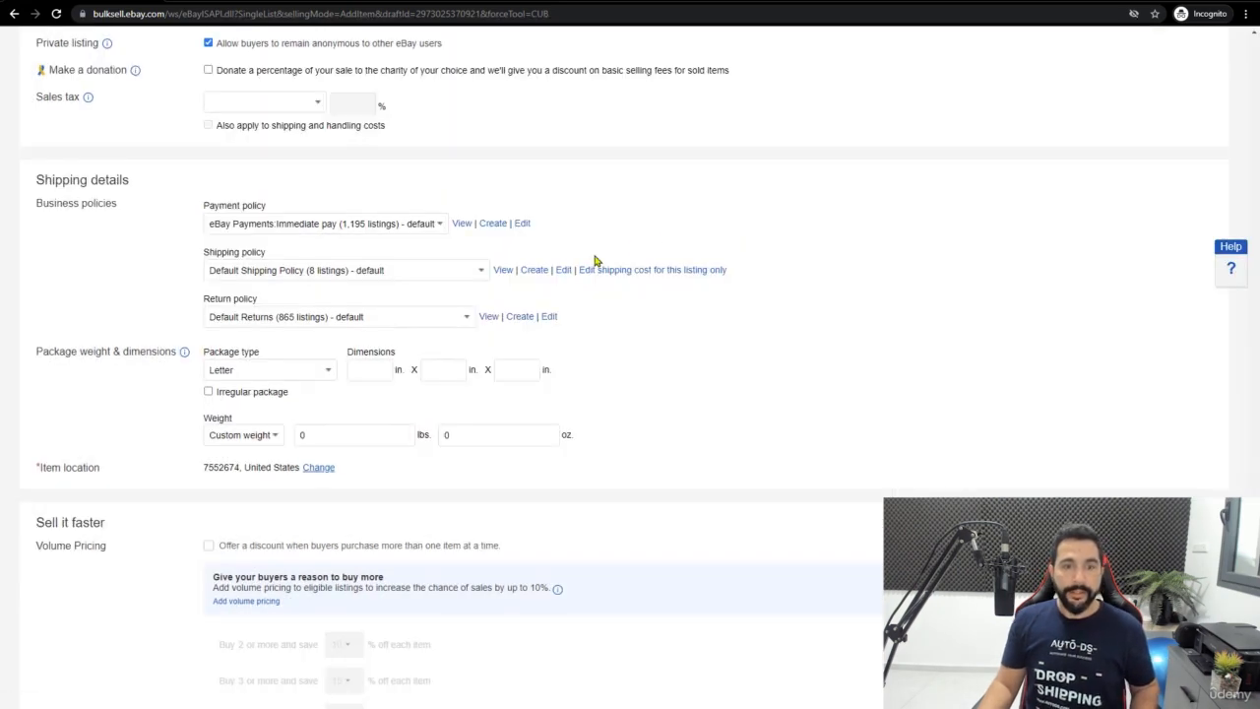
# - Start a new shipping policy and name it "USA Shipping"
pyautogui.click(536, 271)
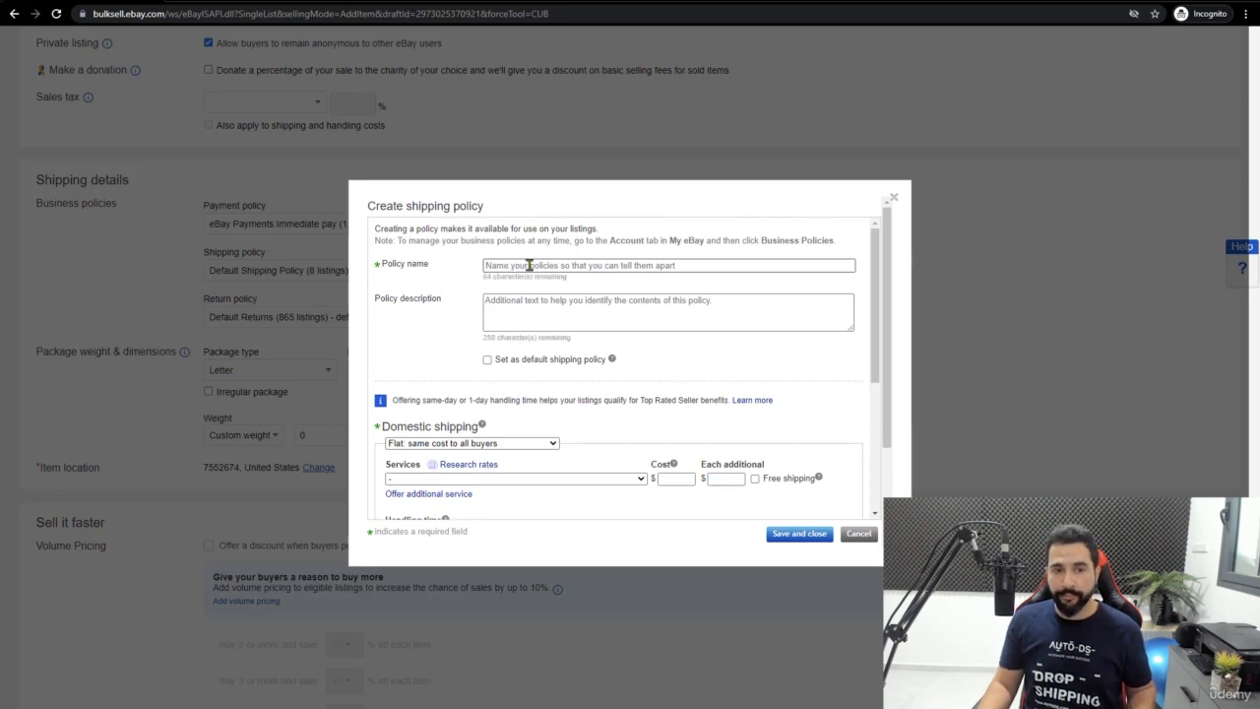
pyautogui.click(530, 264)
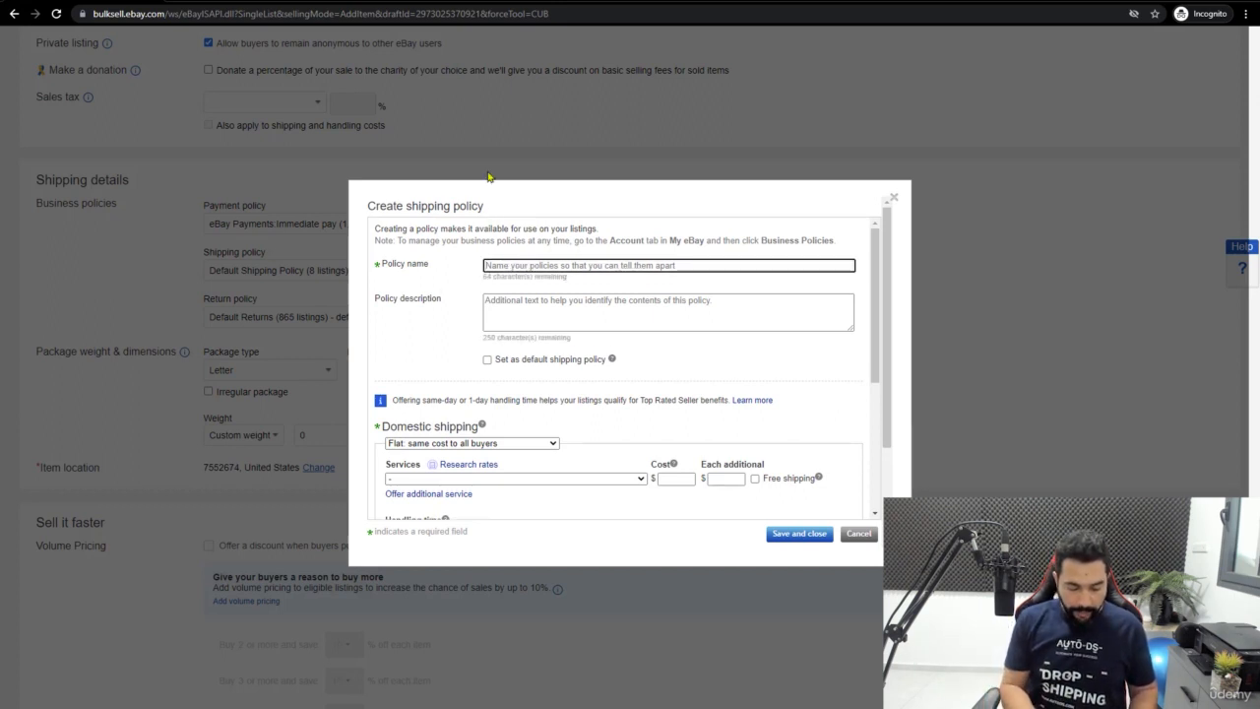
pyautogui.write('USA Shi')
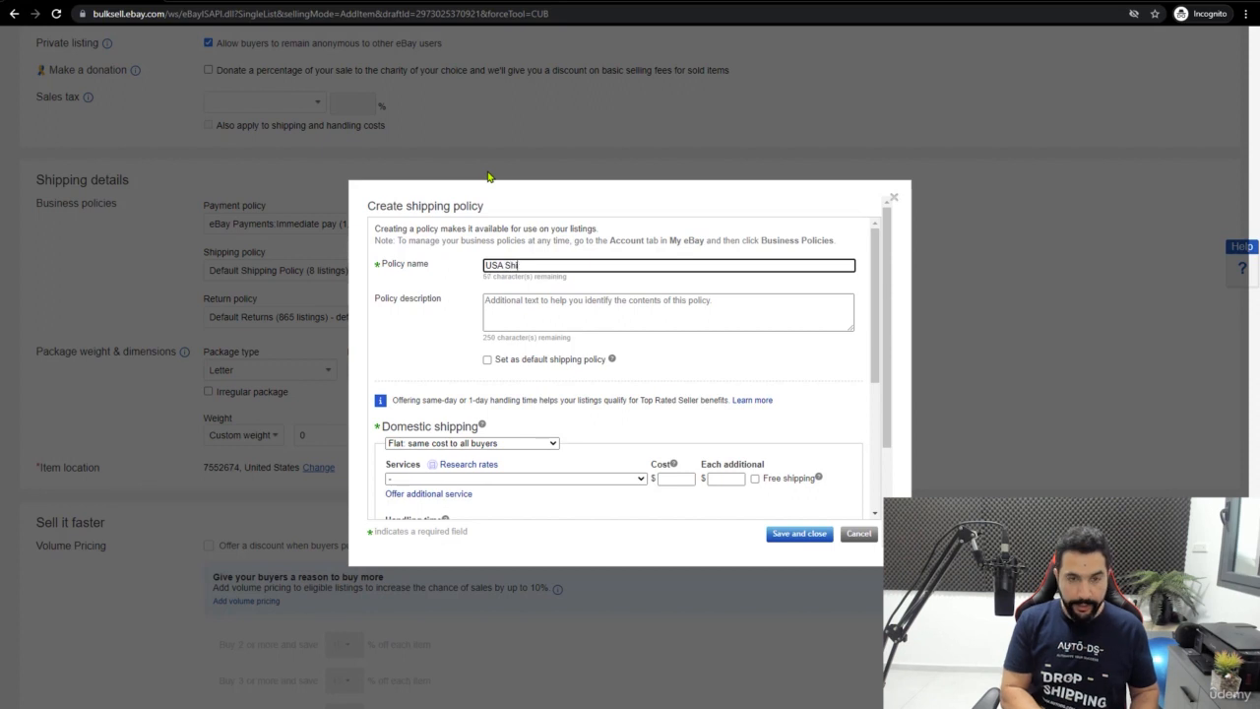
pyautogui.write('pping')
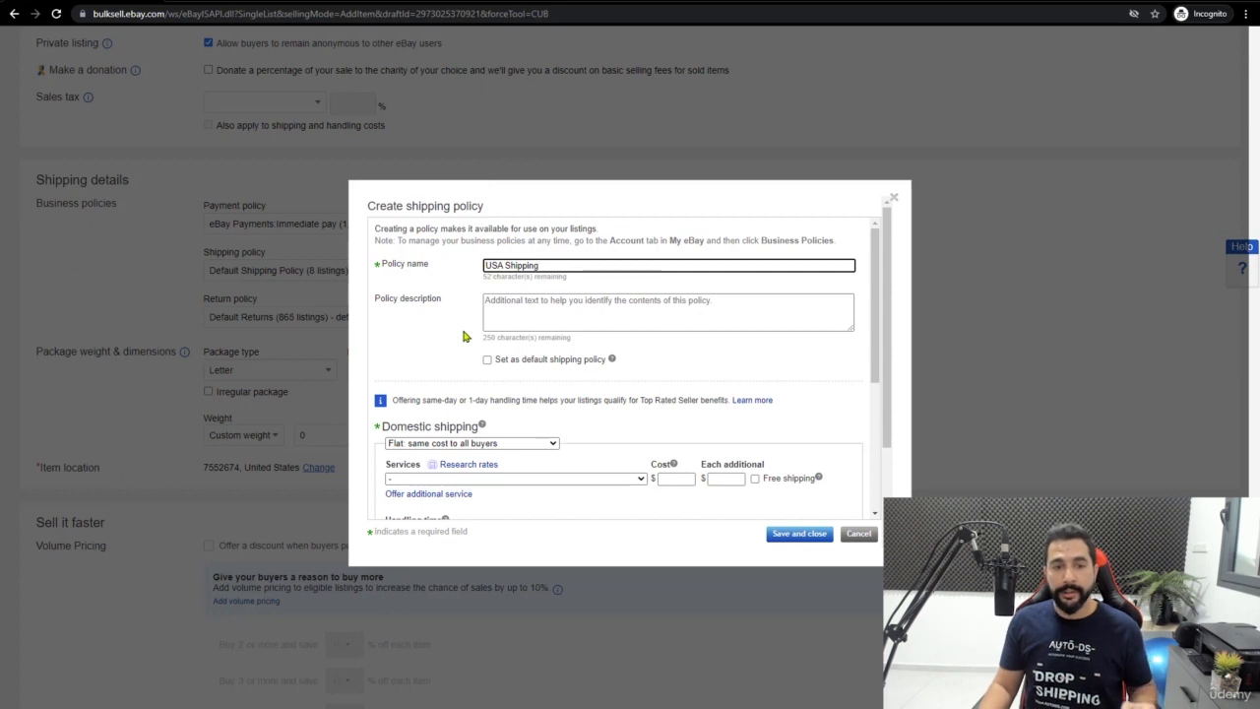
# - Choose Expedited Shipping (1 to 3 business days) as the domestic shipping service
pyautogui.scroll(-2, 464, 337)
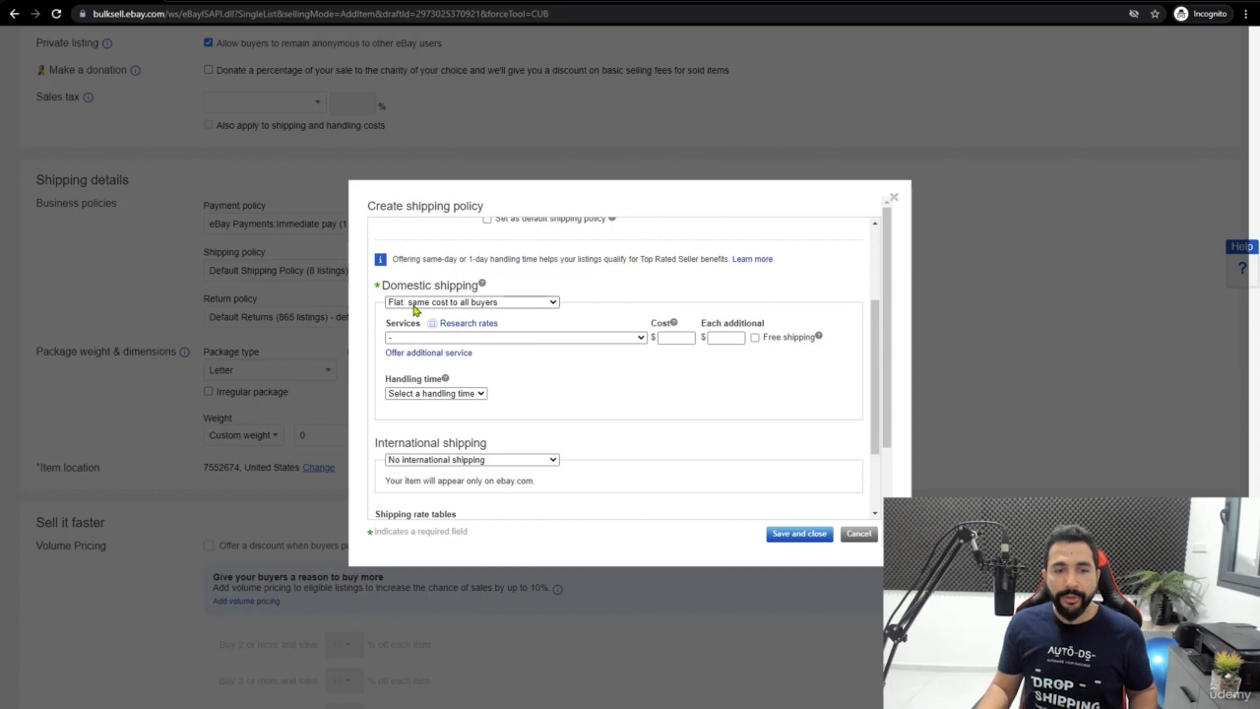
pyautogui.click(492, 338)
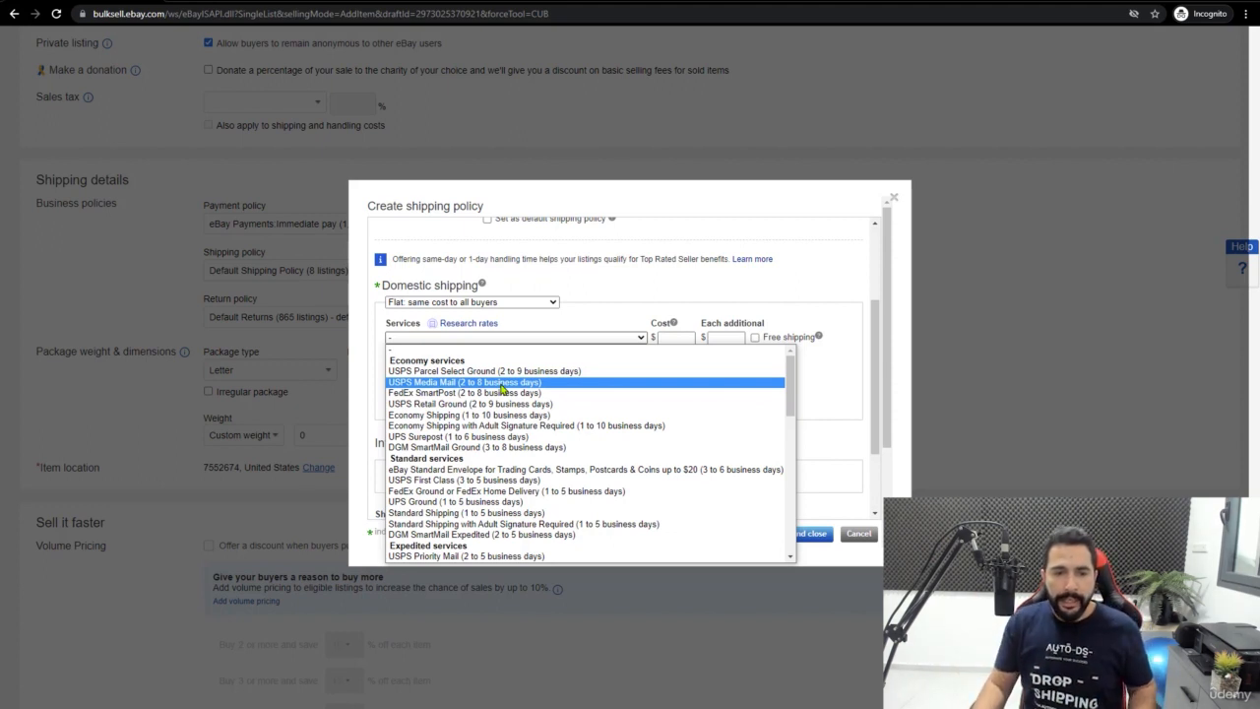
pyautogui.scroll(-2, 504, 403)
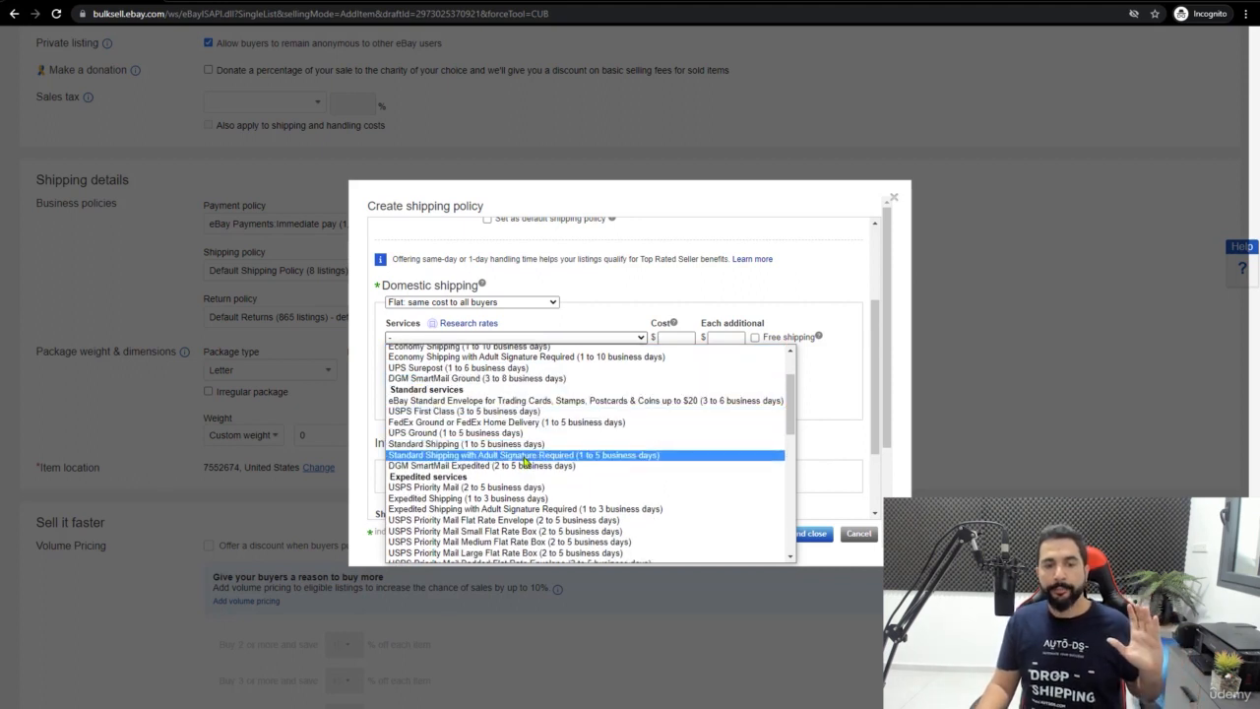
pyautogui.scroll(2, 559, 418)
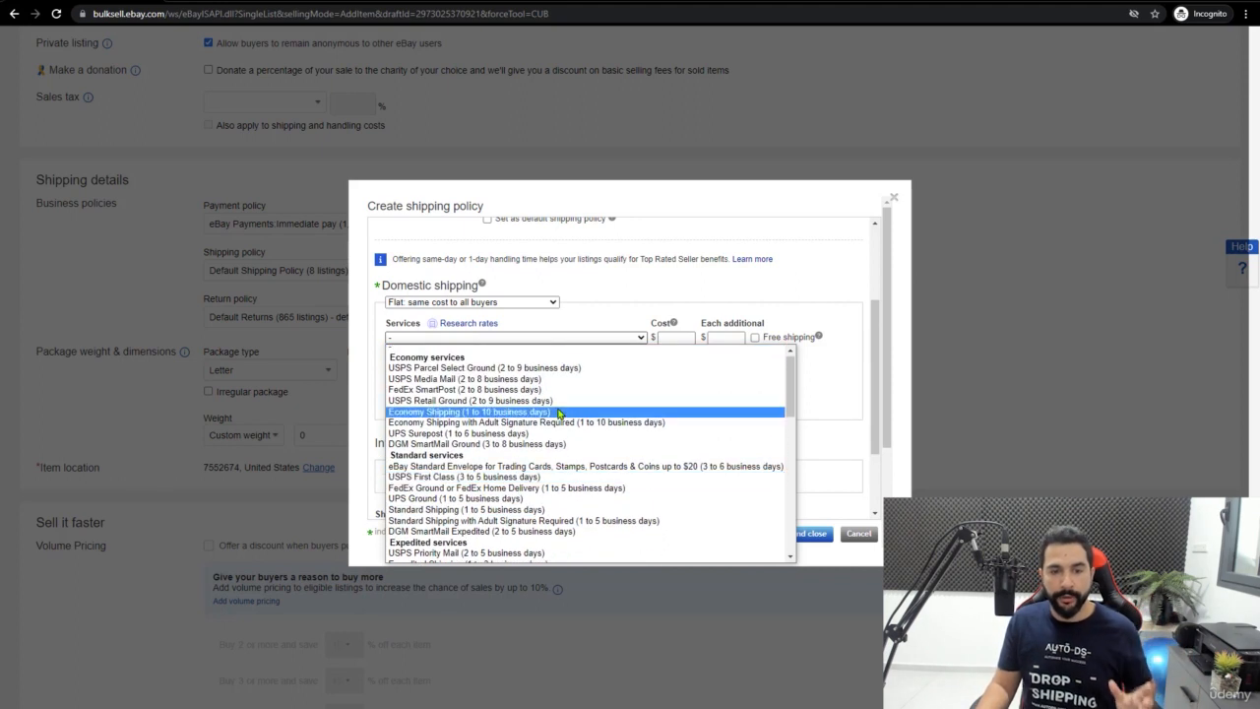
pyautogui.scroll(-4, 571, 396)
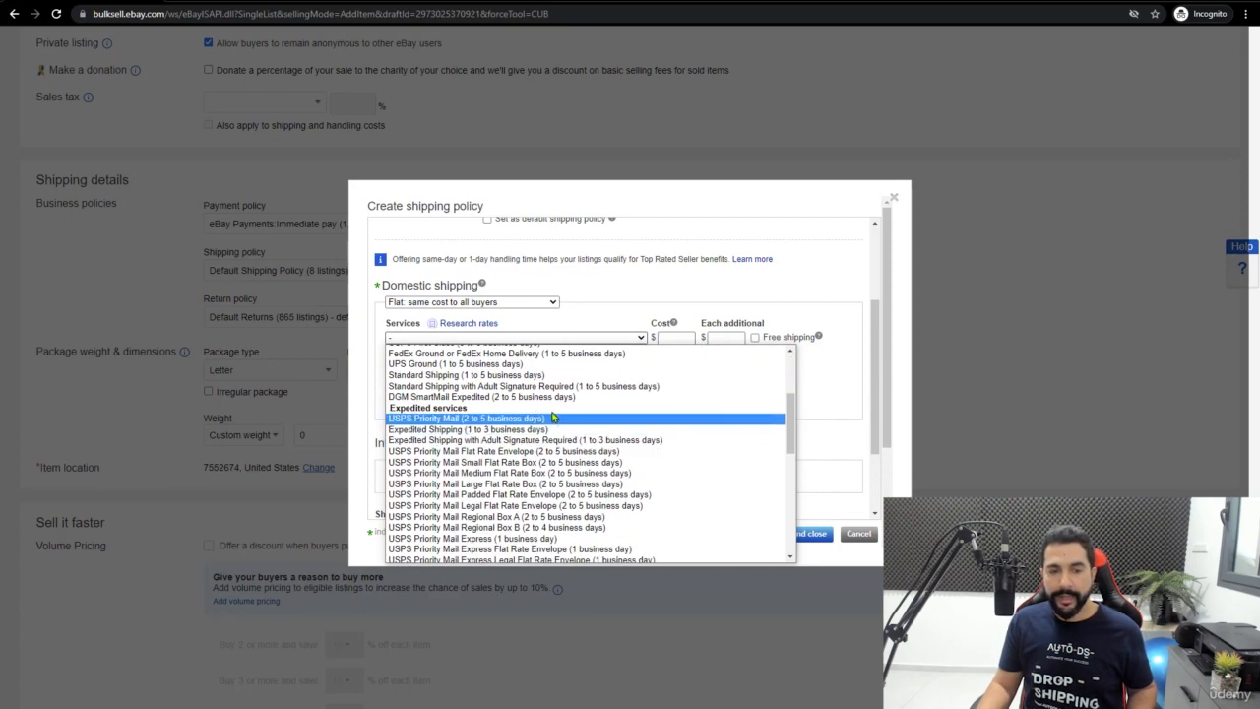
pyautogui.click(458, 431)
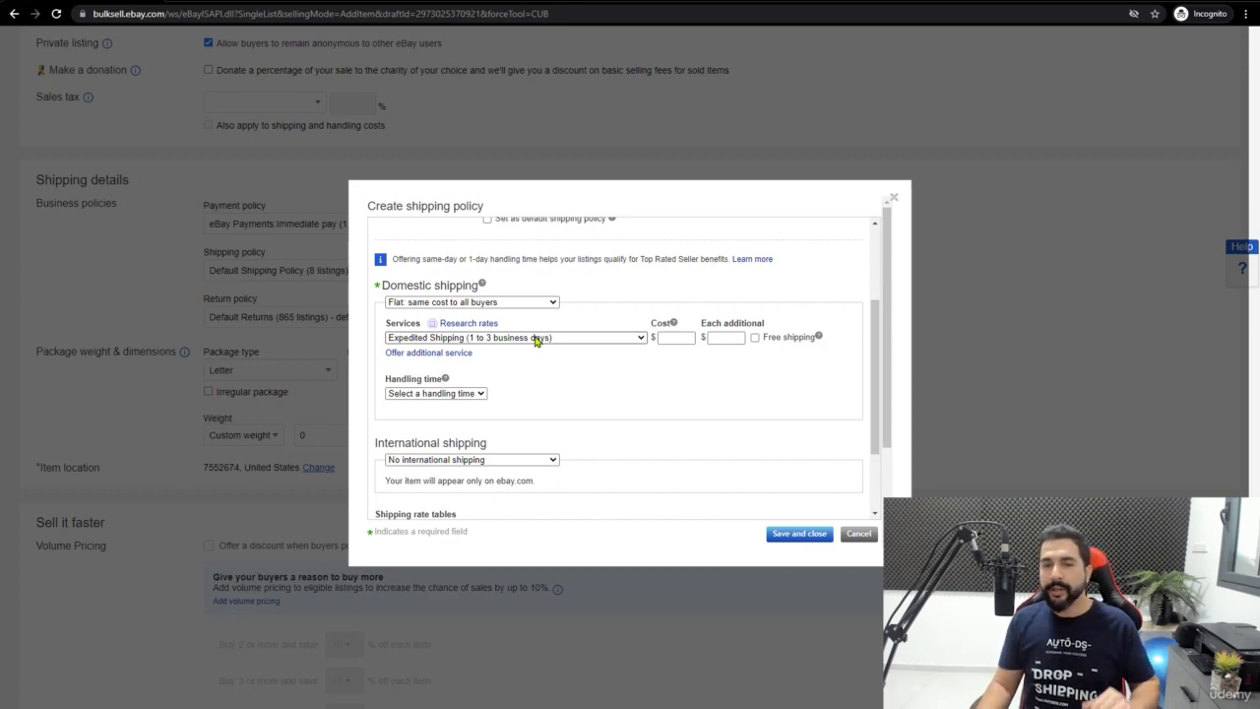
# - Set the domestic shipping cost and each-additional cost to 0, and offer free shipping
pyautogui.click(675, 338)
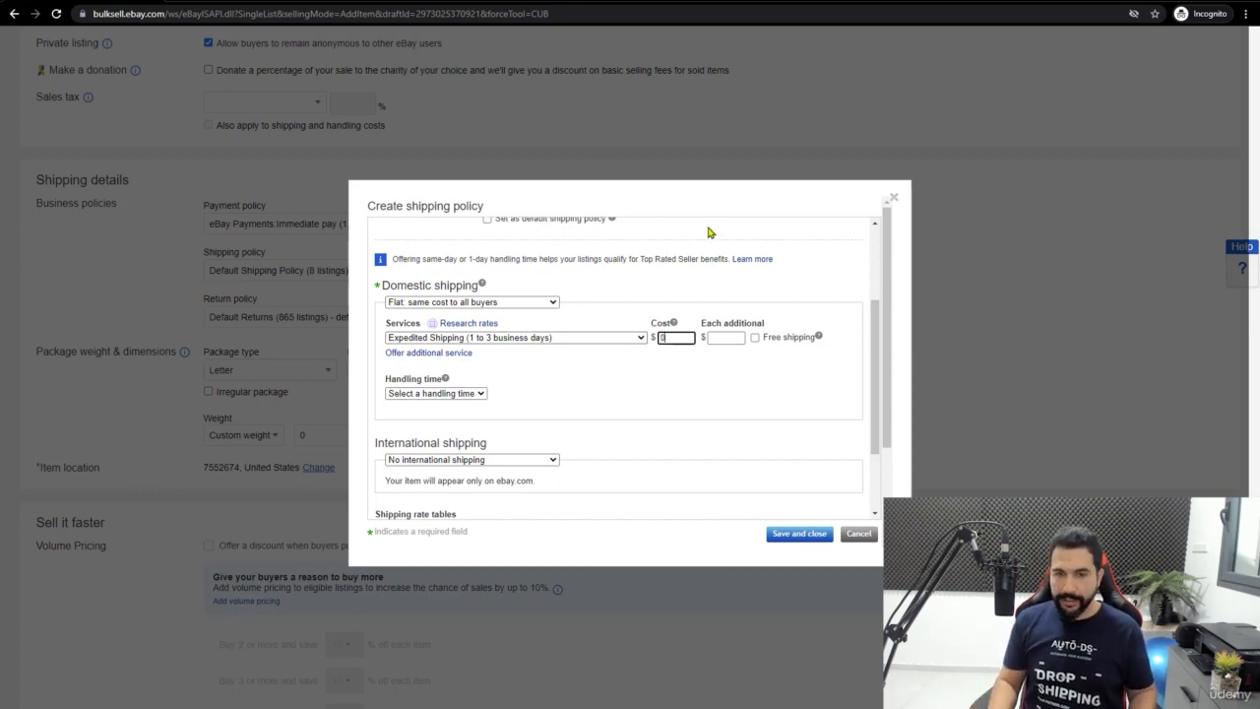
pyautogui.write('0')
pyautogui.press('Tab')
pyautogui.write('0')
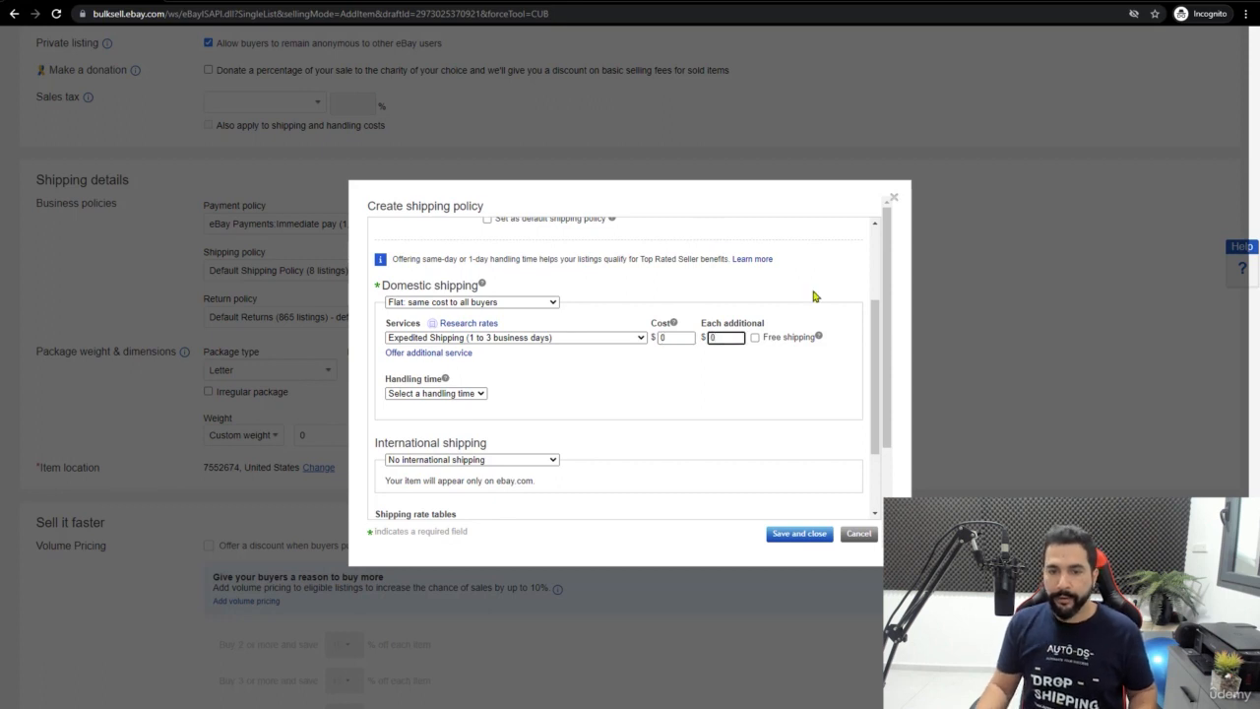
pyautogui.click(755, 337)
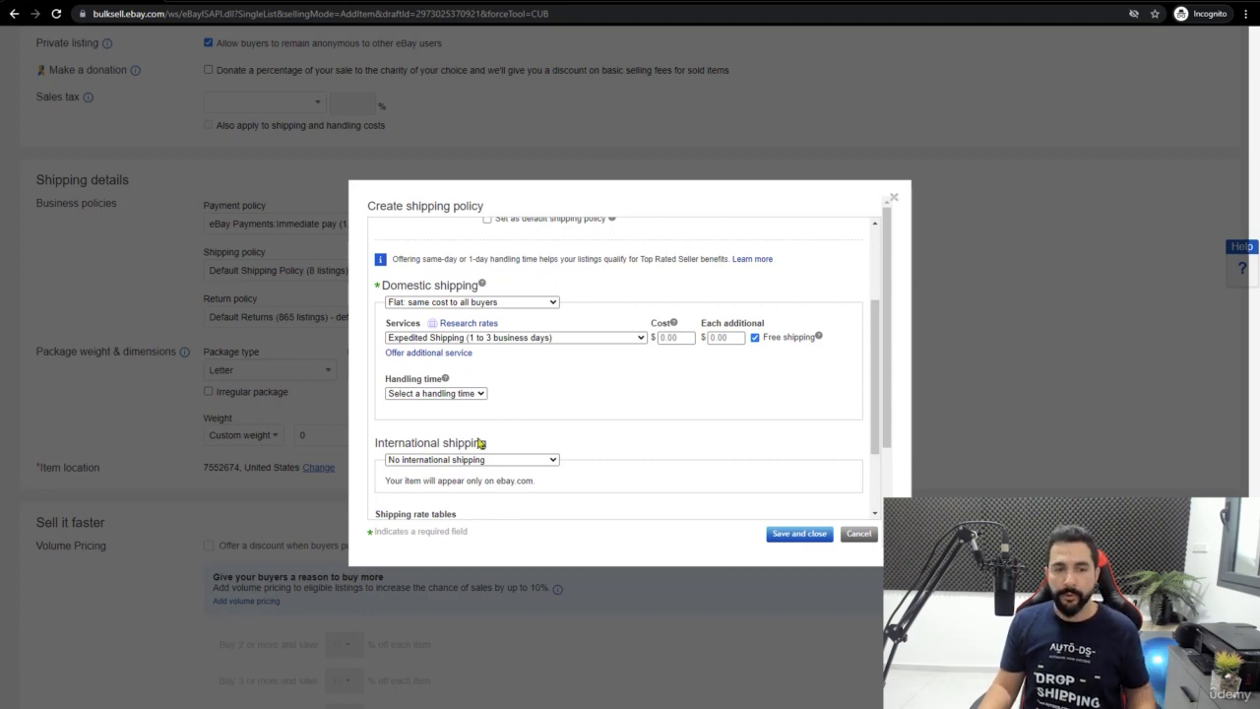
# - Set the shipping policy's handling time to 3 business days
pyautogui.click(448, 394)
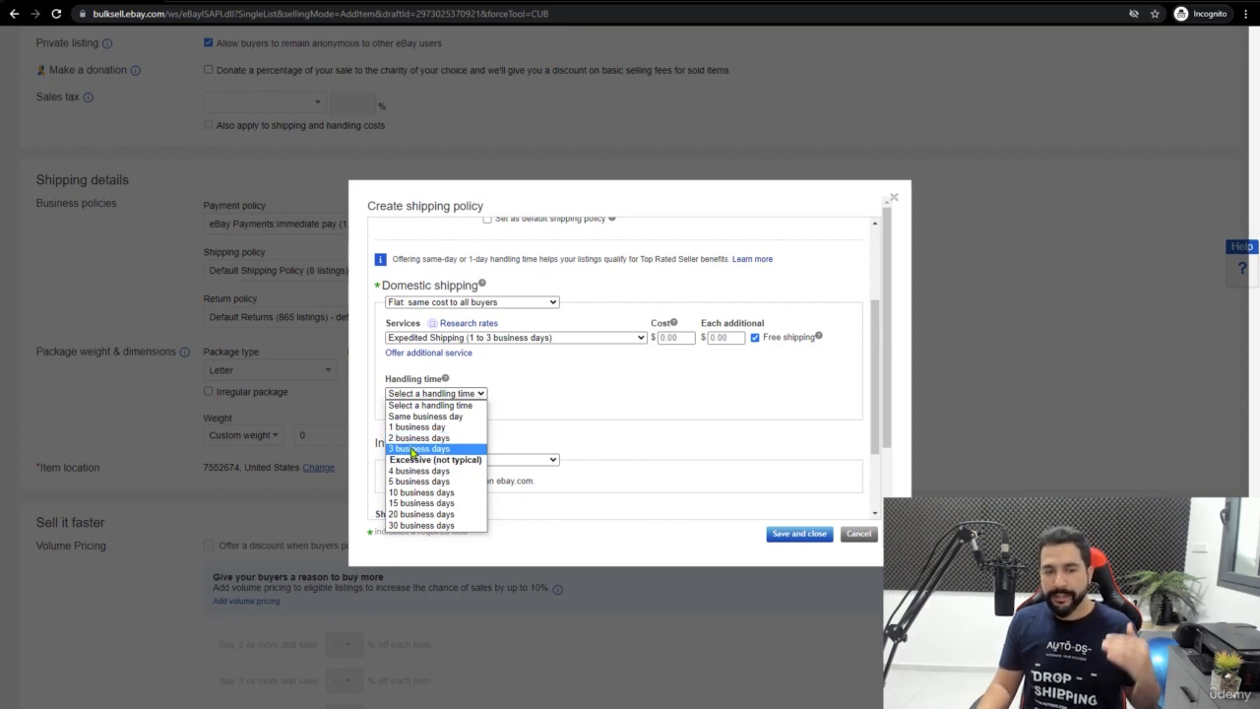
pyautogui.click(463, 449)
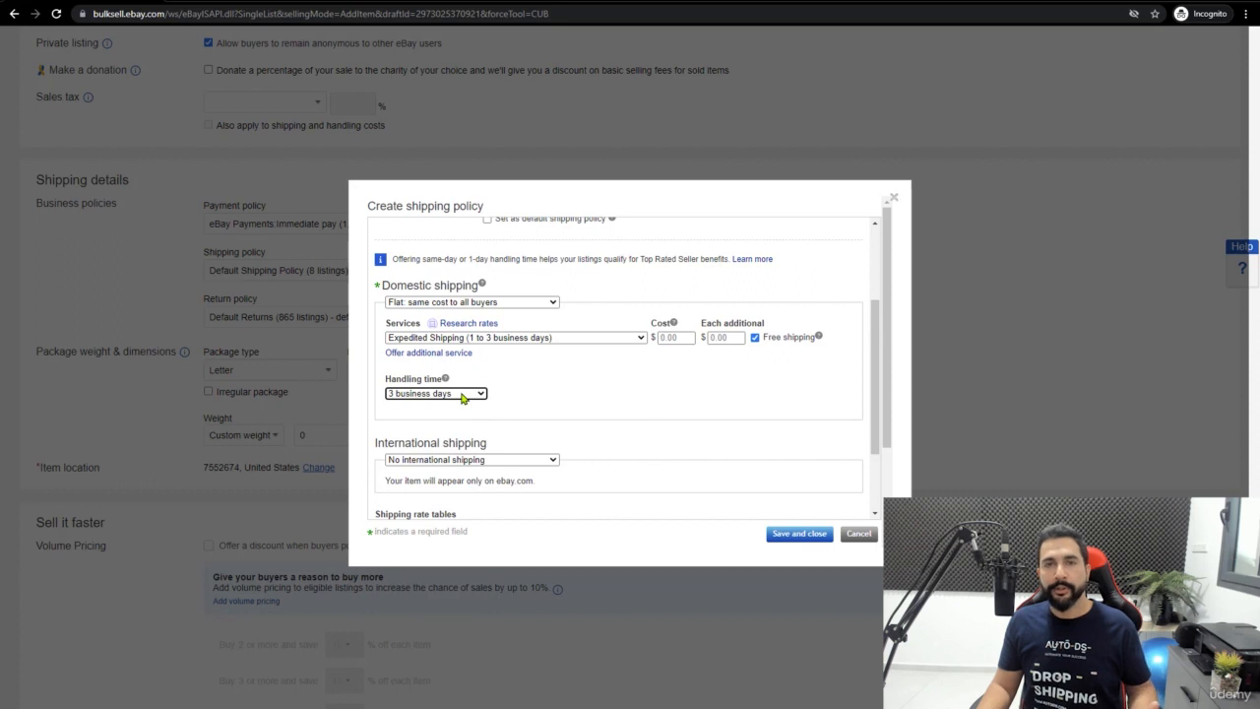
pyautogui.click(462, 395)
pyautogui.click(424, 451)
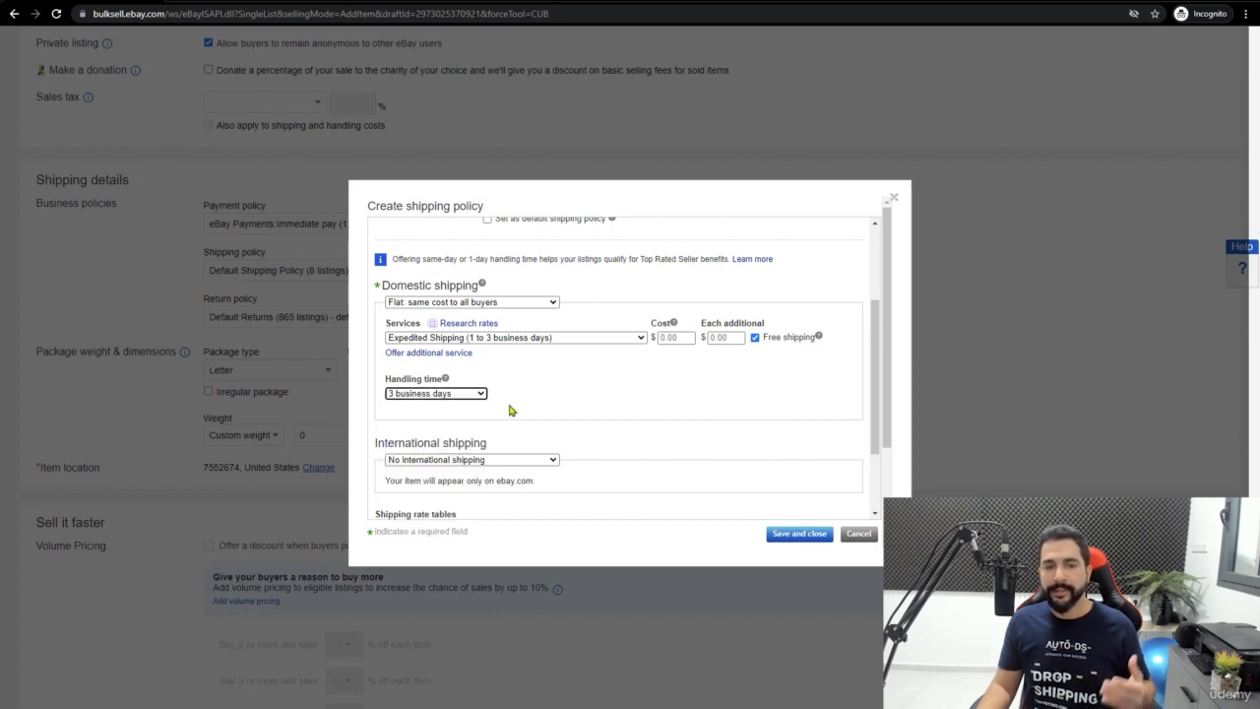
pyautogui.click(512, 407)
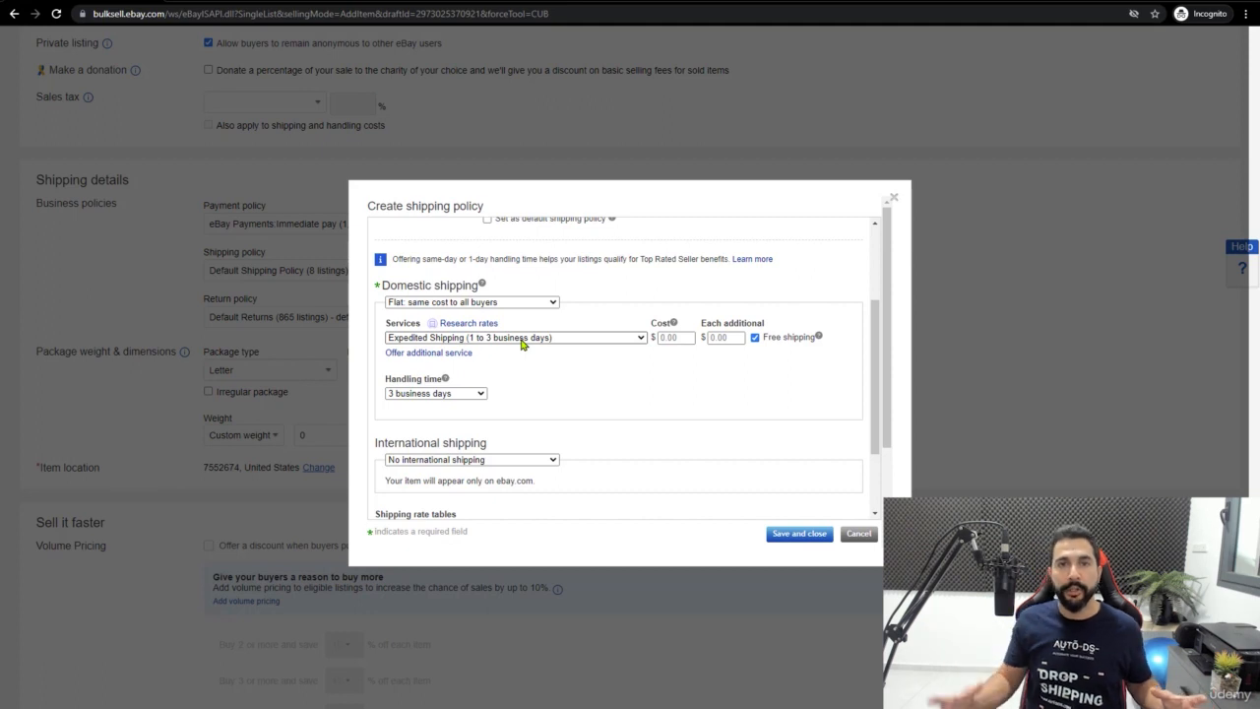
# - Review the regions and countries in the excluded shipping locations list, and close it without changes
pyautogui.scroll(1, 521, 343)
pyautogui.scroll(-5, 473, 354)
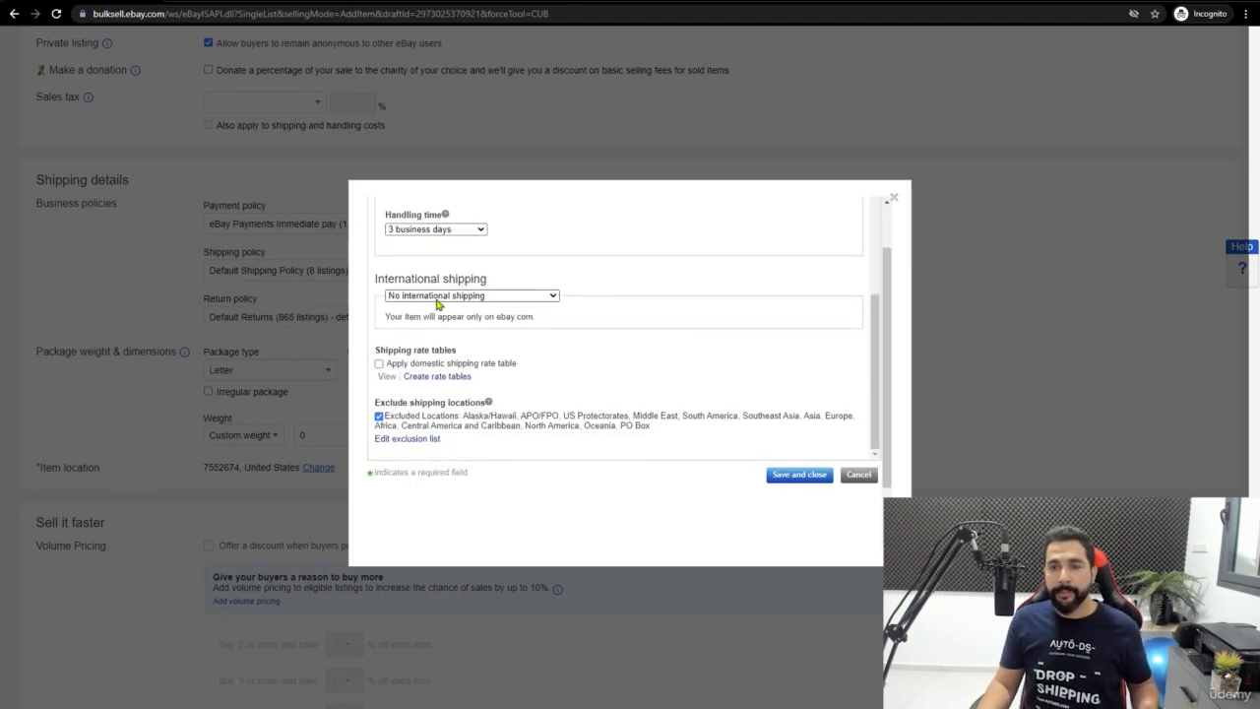
pyautogui.click(398, 440)
pyautogui.scroll(-2, 551, 384)
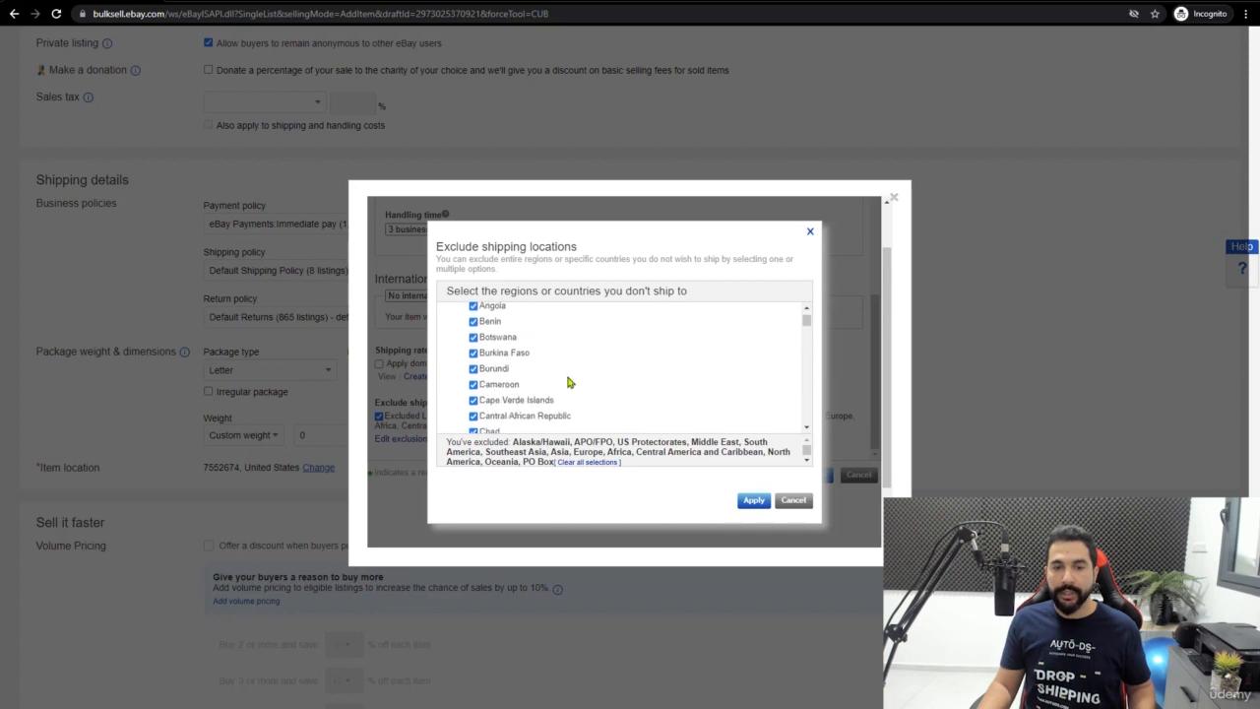
pyautogui.scroll(-8, 569, 380)
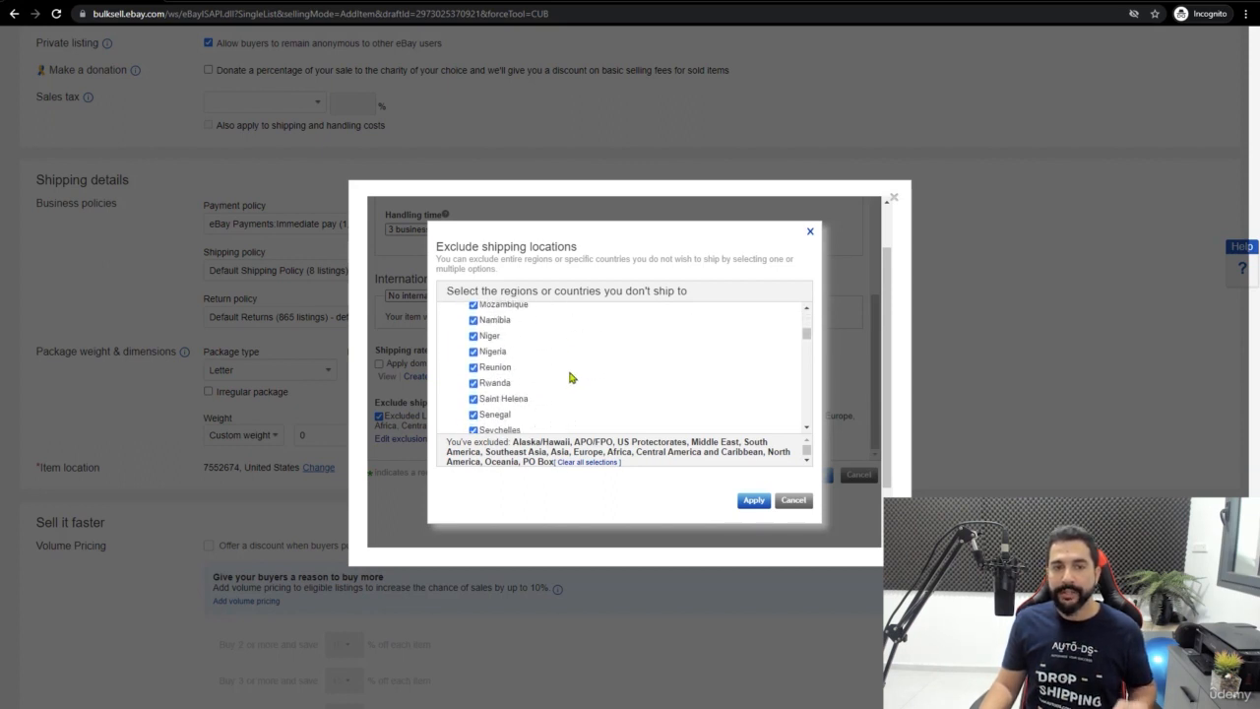
pyautogui.scroll(10, 570, 378)
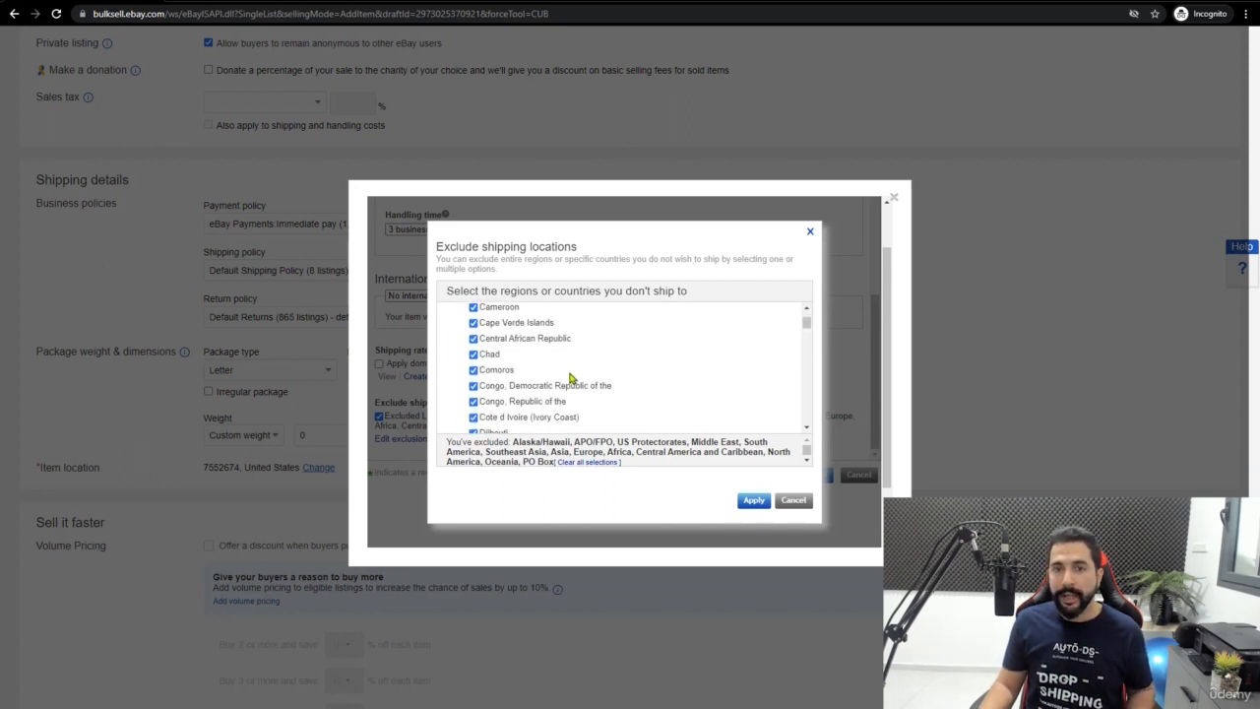
pyautogui.click(810, 235)
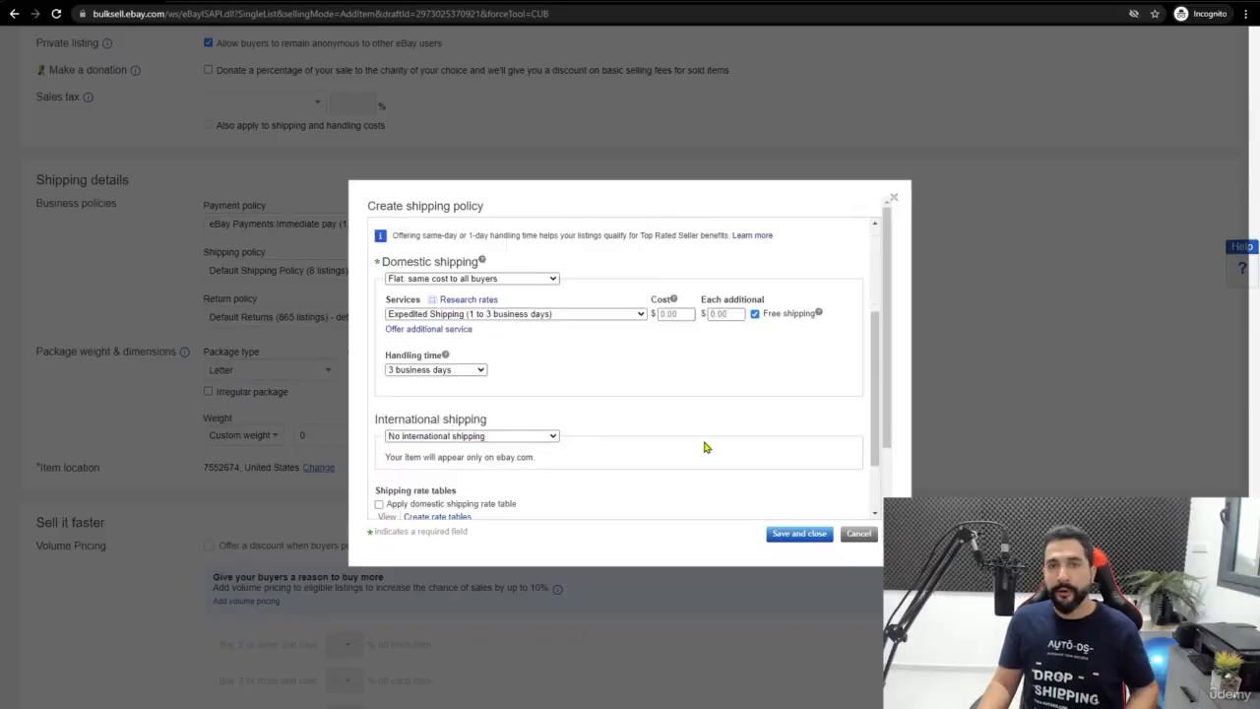
# - Set the domestic shipping service to Economy Shipping from Greater China to worldwide (11 to 35 business days), and close the shipping policy without saving
pyautogui.scroll(-3, 699, 439)
pyautogui.scroll(5, 833, 515)
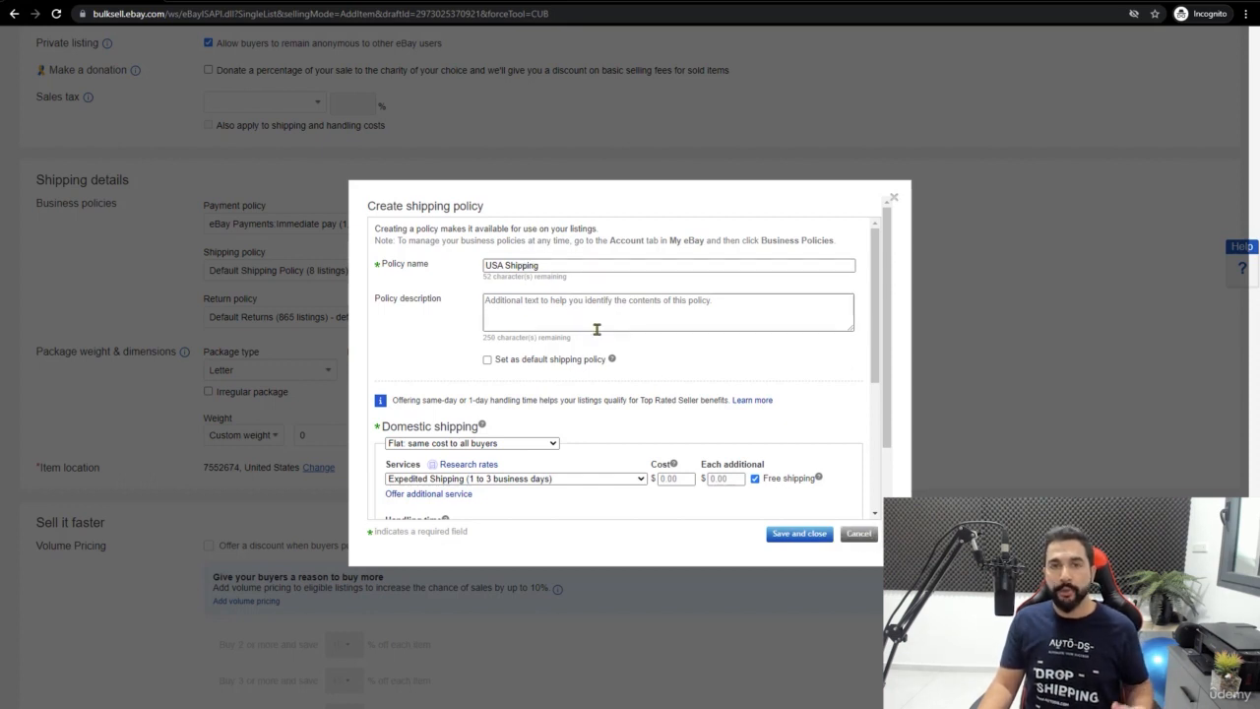
pyautogui.scroll(-1, 639, 399)
pyautogui.scroll(-3, 639, 399)
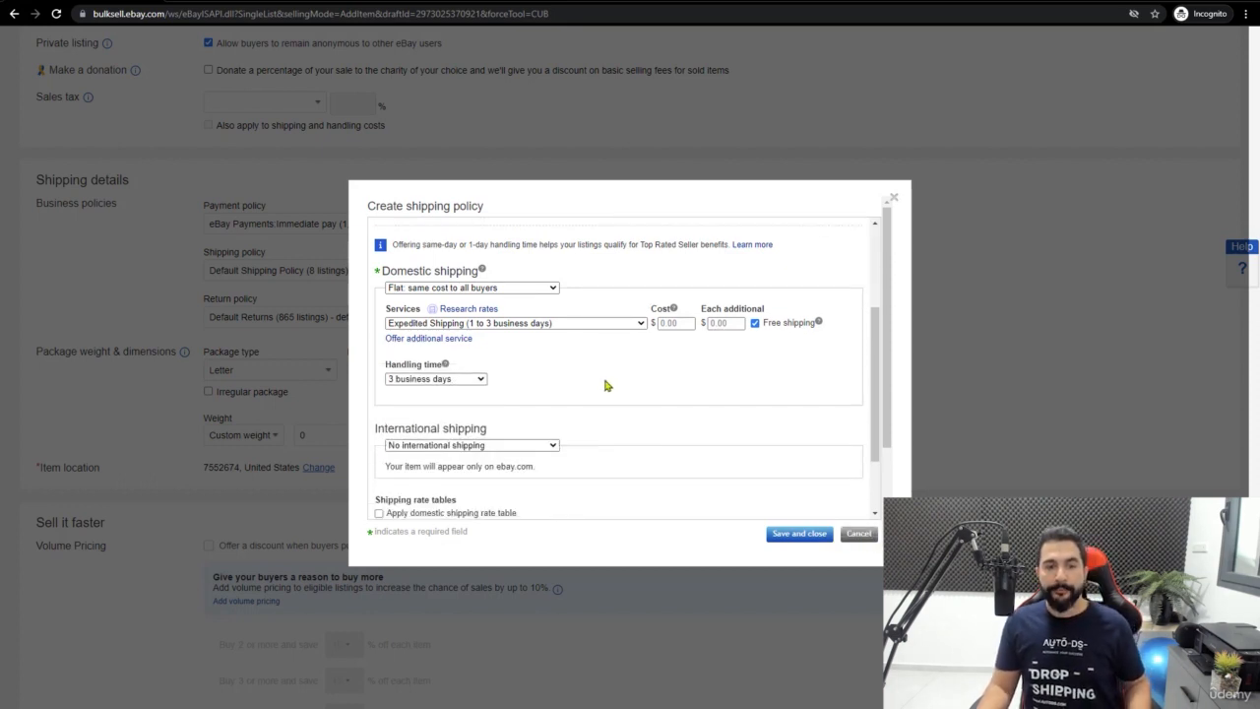
pyautogui.scroll(1, 551, 366)
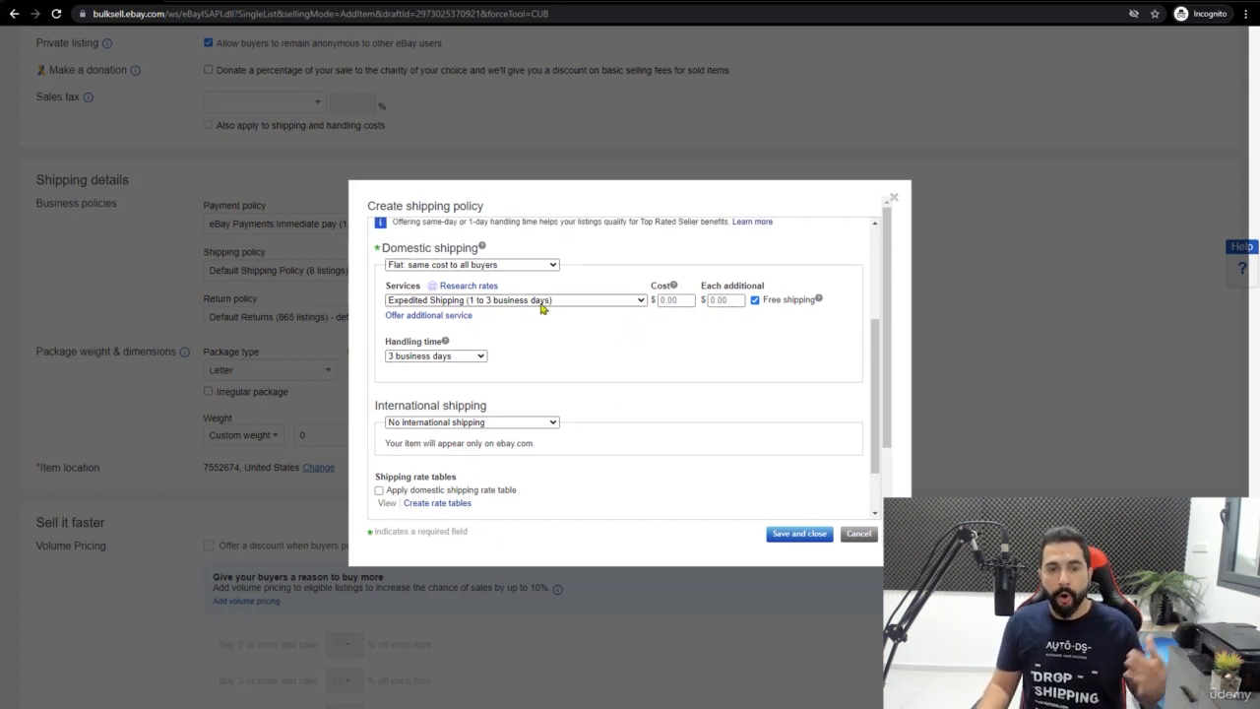
pyautogui.scroll(1, 515, 340)
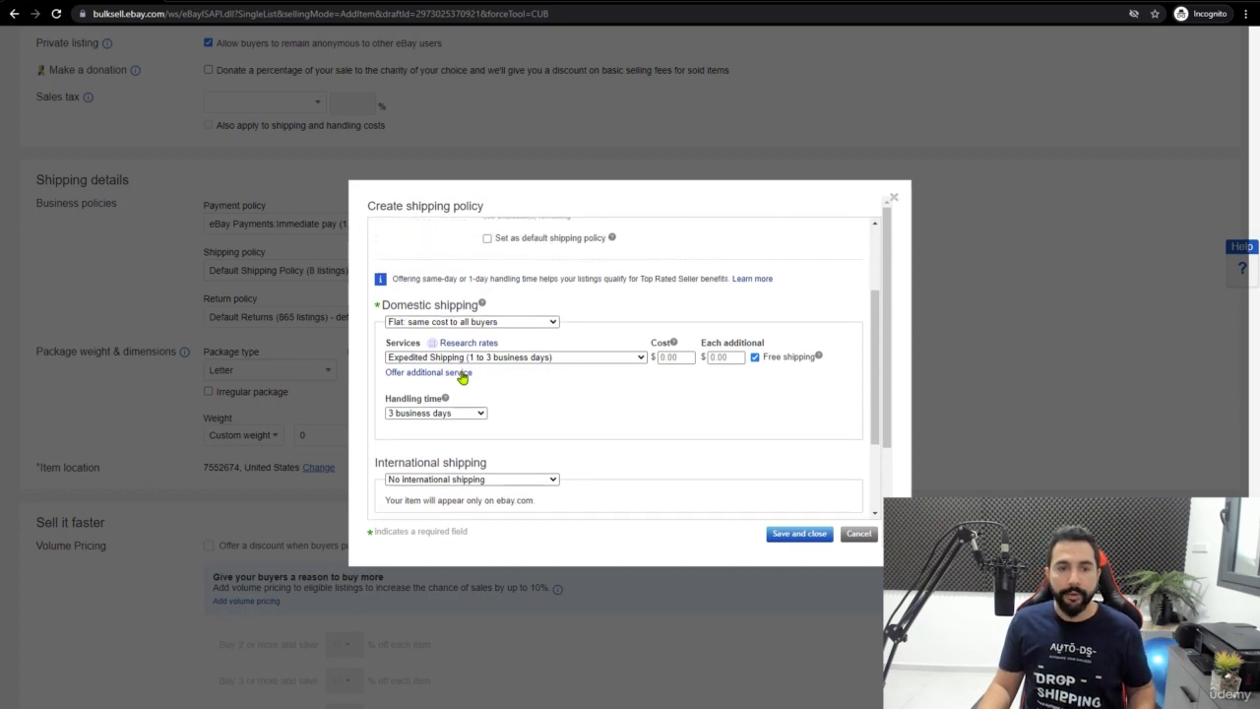
pyautogui.click(448, 364)
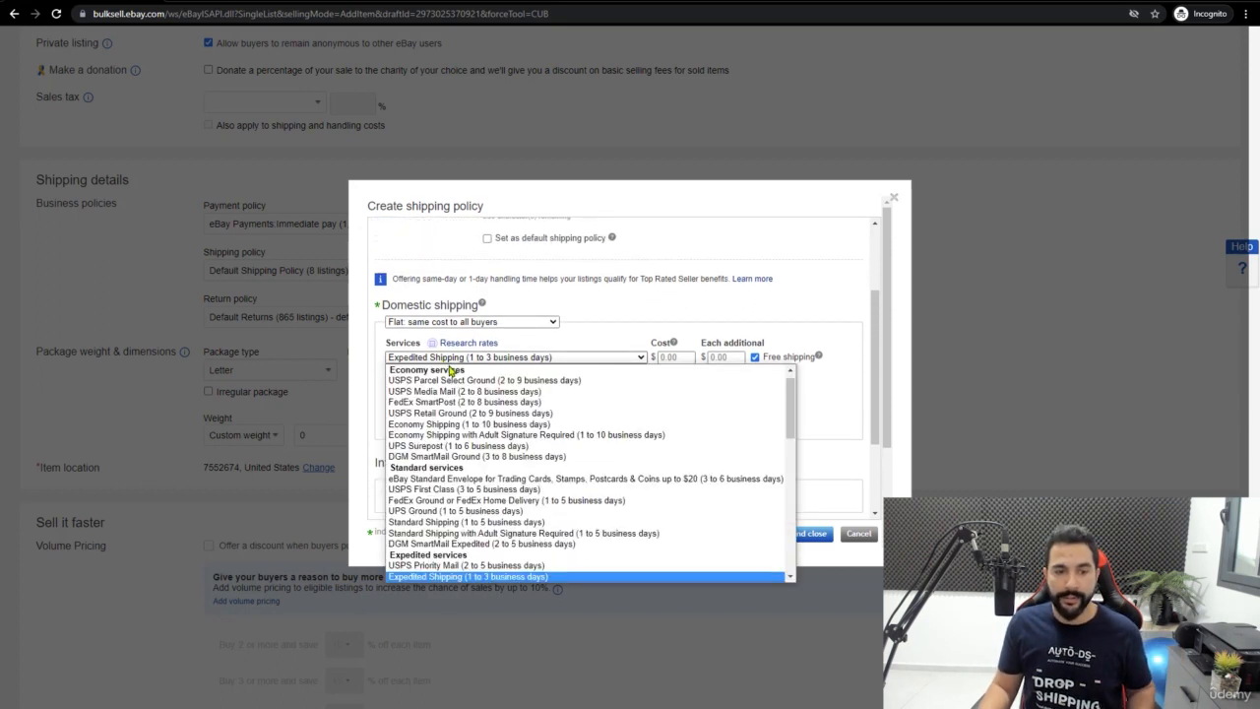
pyautogui.scroll(-5, 480, 539)
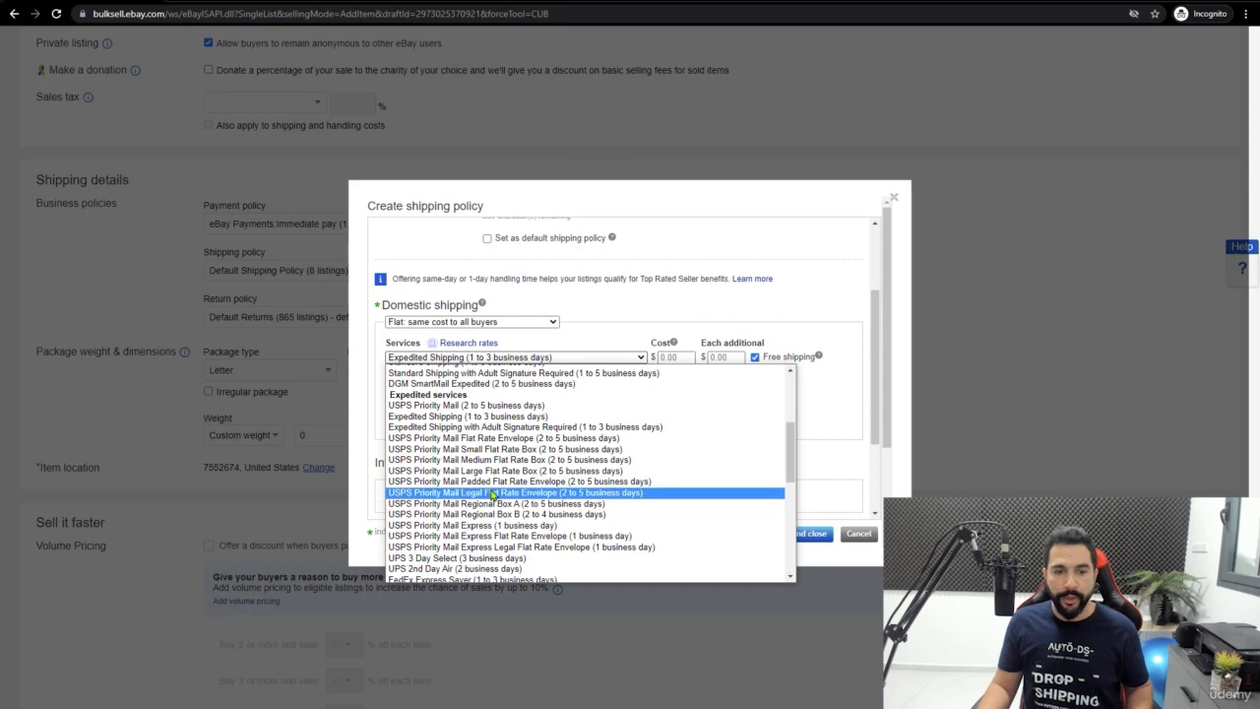
pyautogui.scroll(-1, 495, 455)
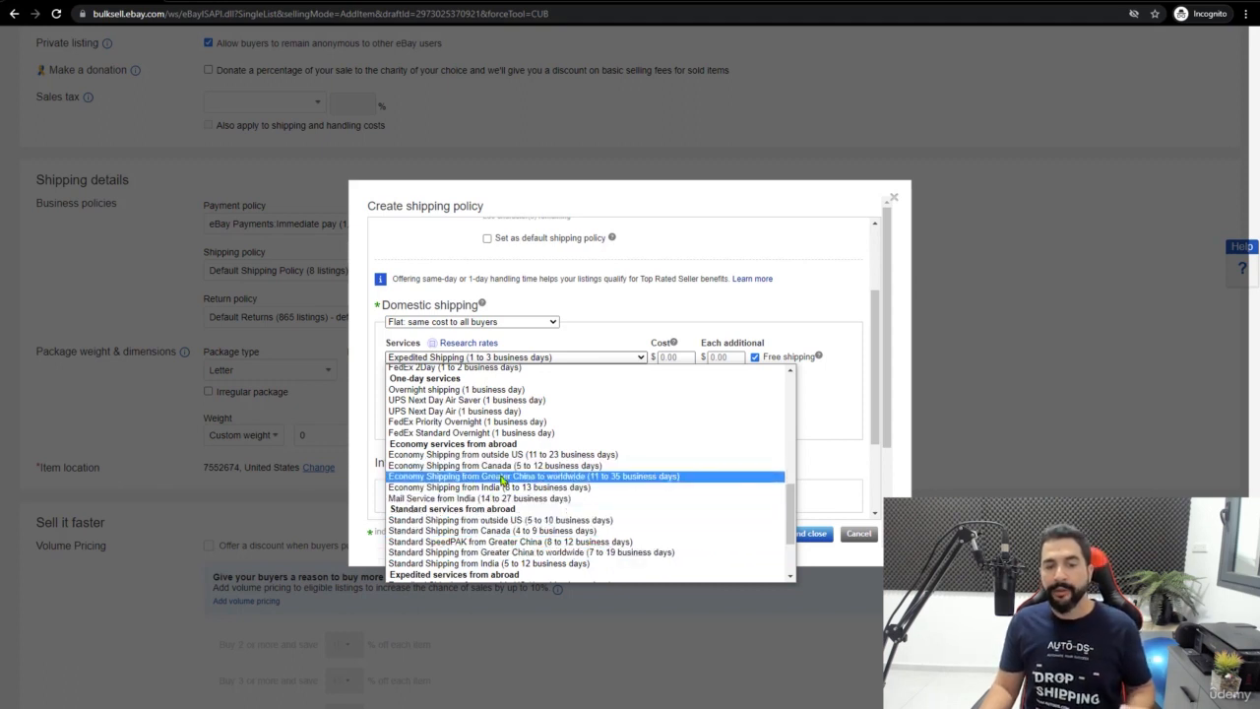
pyautogui.click(595, 477)
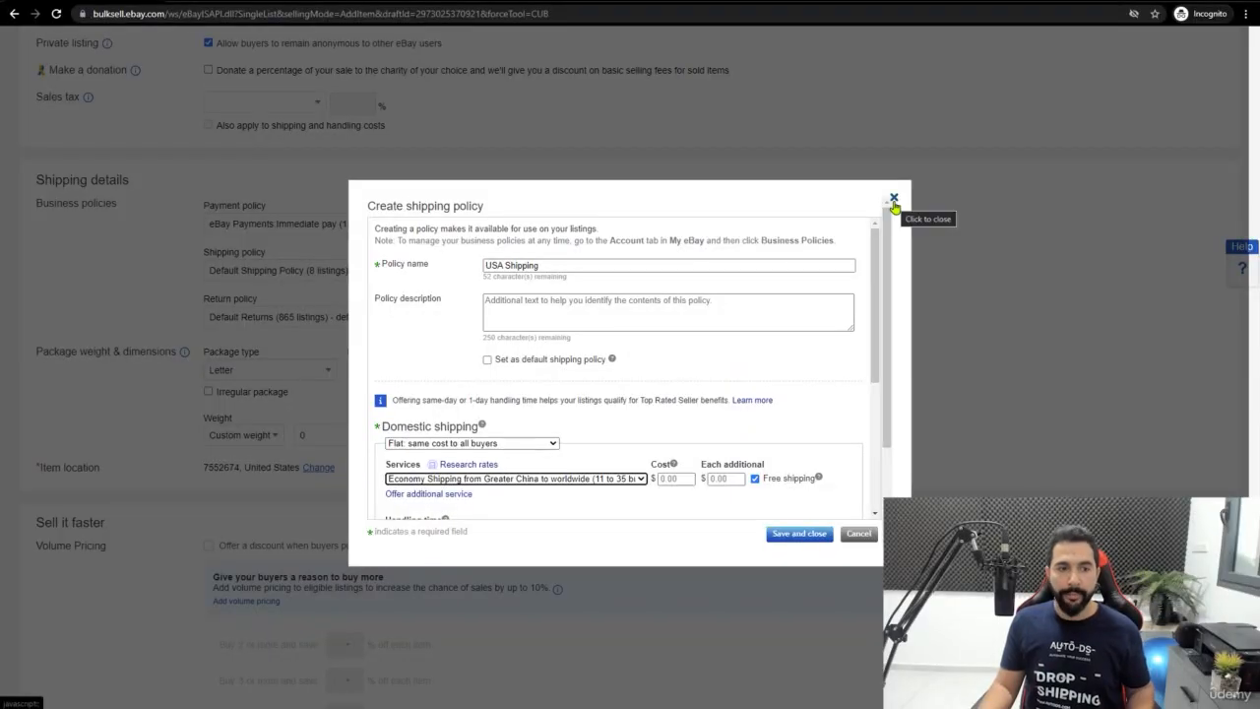
pyautogui.click(888, 200)
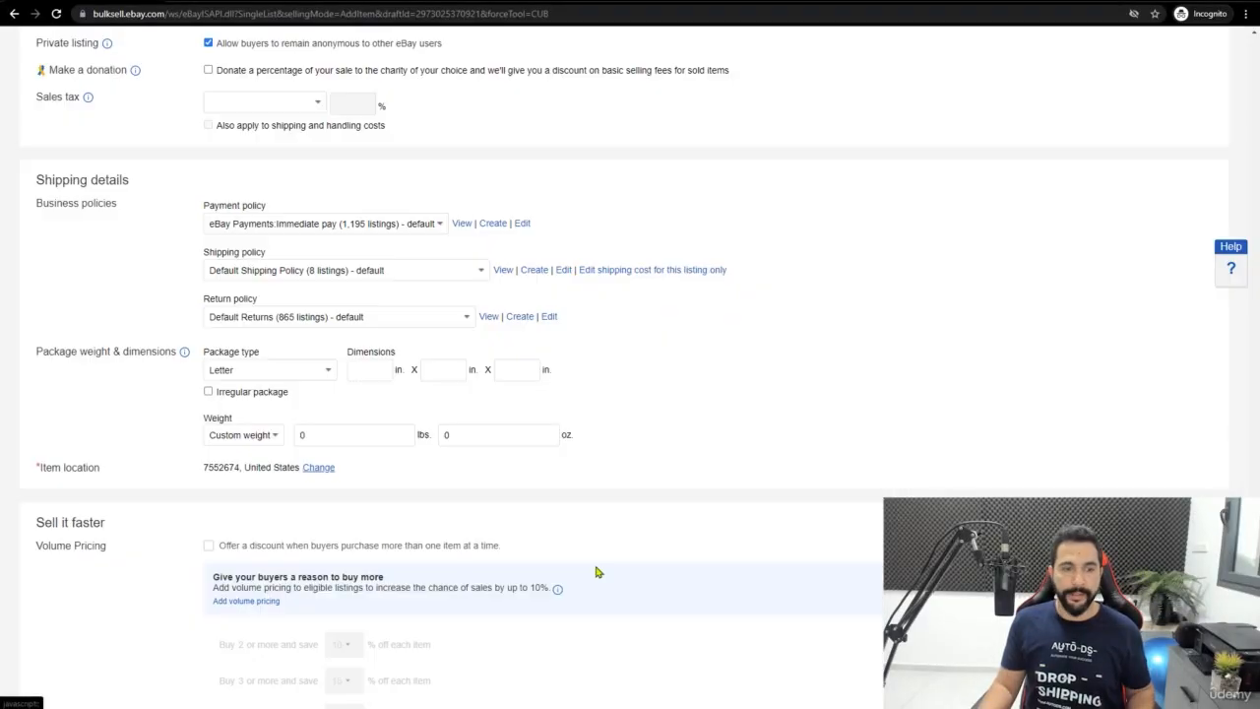
# - Start a new return policy for the listing and name it Return Policy
pyautogui.click(520, 317)
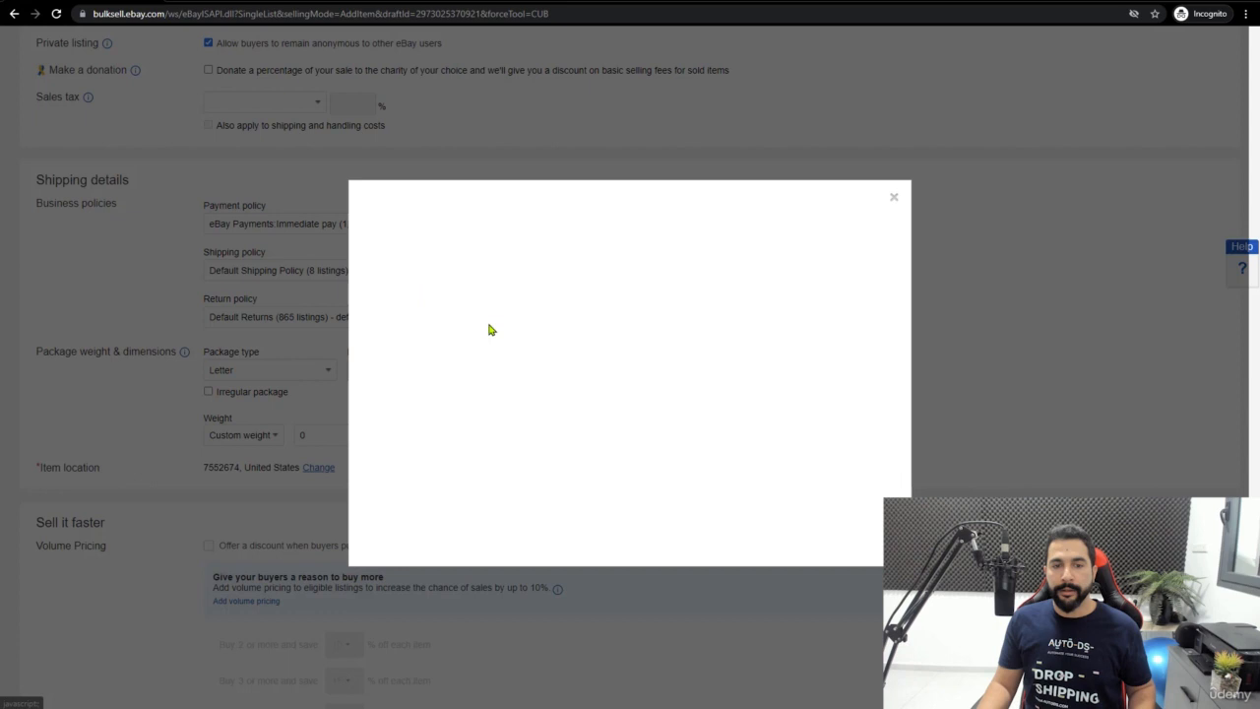
pyautogui.click(513, 267)
pyautogui.write('Return')
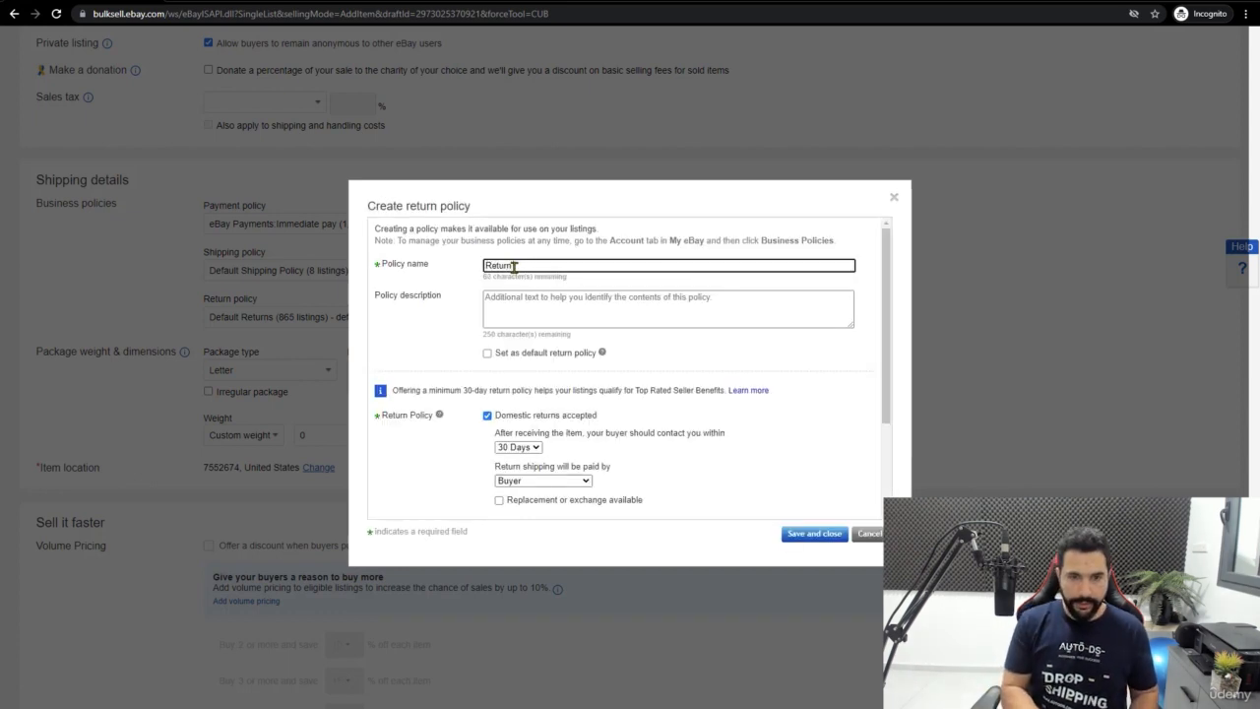
pyautogui.write(' Policy')
# - Keep the domestic return period at 30 Days and set return shipping to be paid by Seller (Free Returns)
pyautogui.scroll(-2, 689, 384)
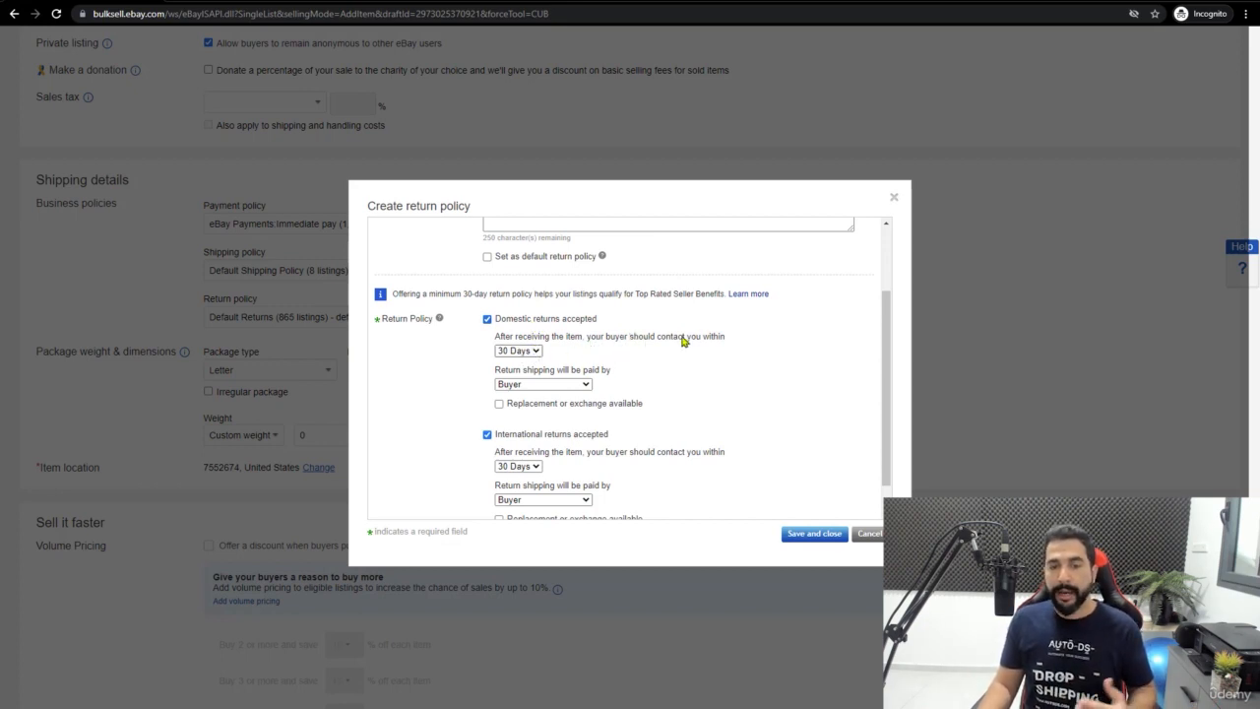
pyautogui.click(522, 354)
pyautogui.click(622, 362)
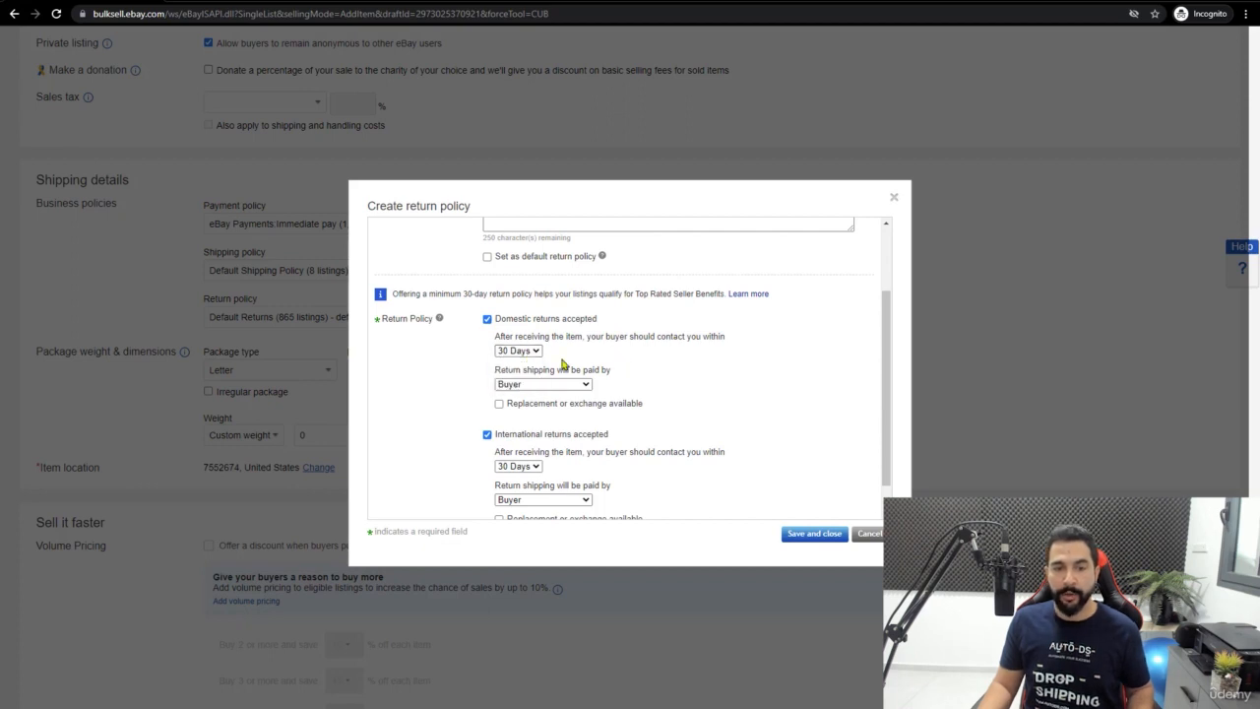
pyautogui.scroll(-2, 630, 362)
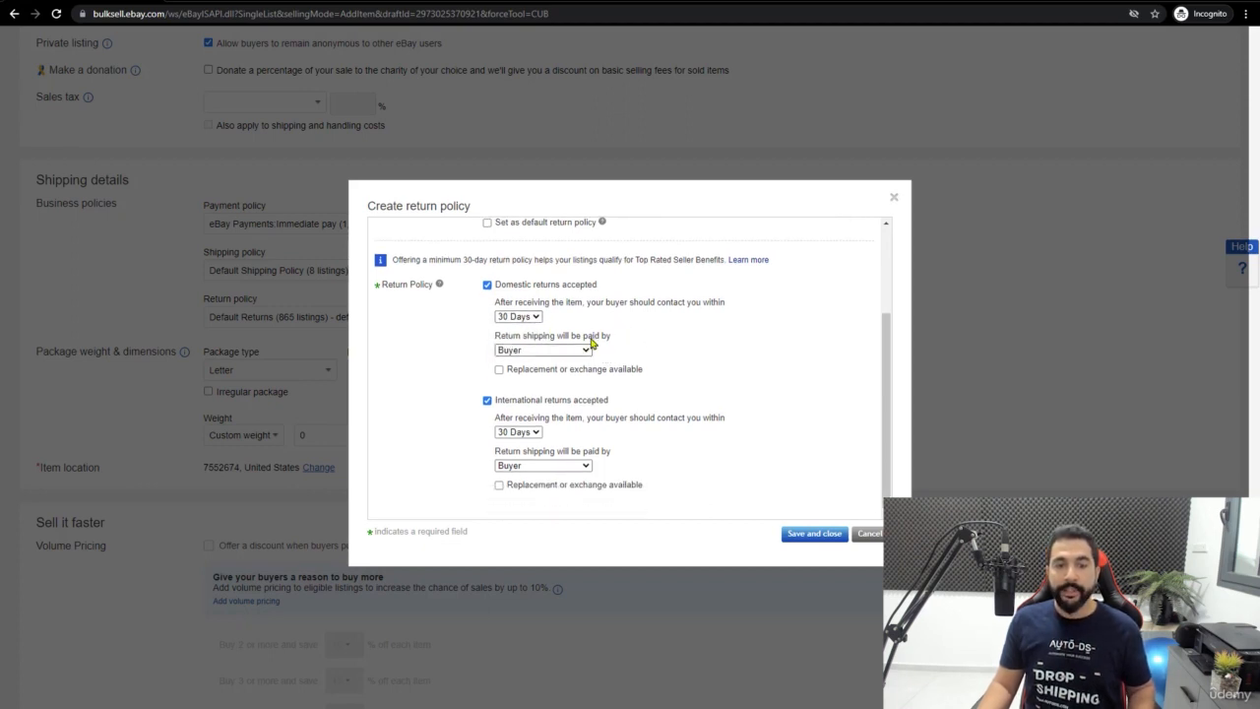
pyautogui.click(540, 353)
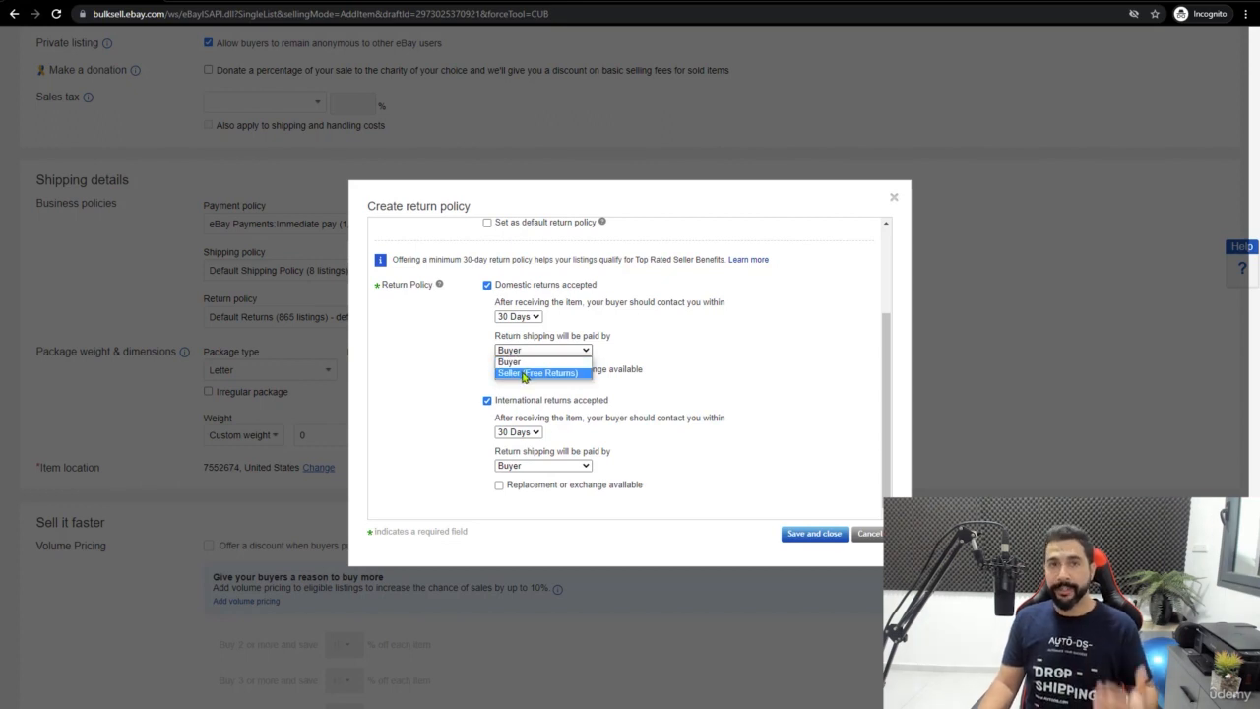
pyautogui.click(525, 374)
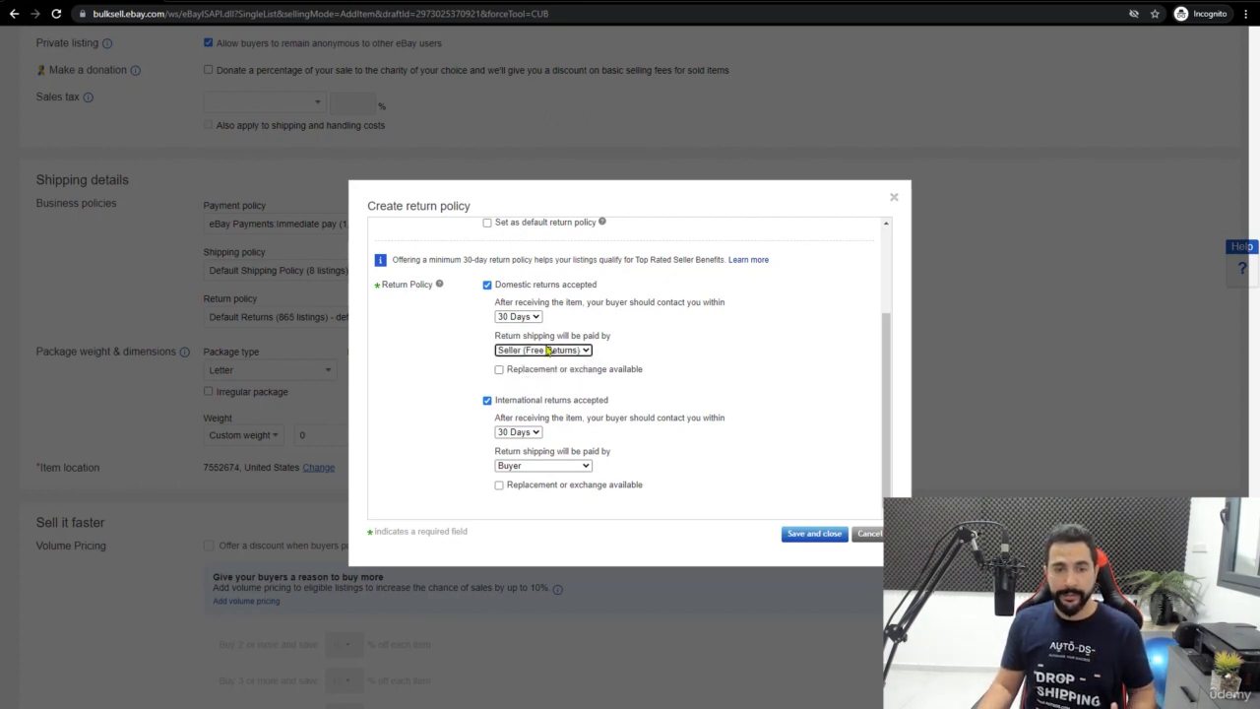
# - Allow replacement or exchange for domestic returns, and stop accepting international returns in the return policy
pyautogui.click(499, 370)
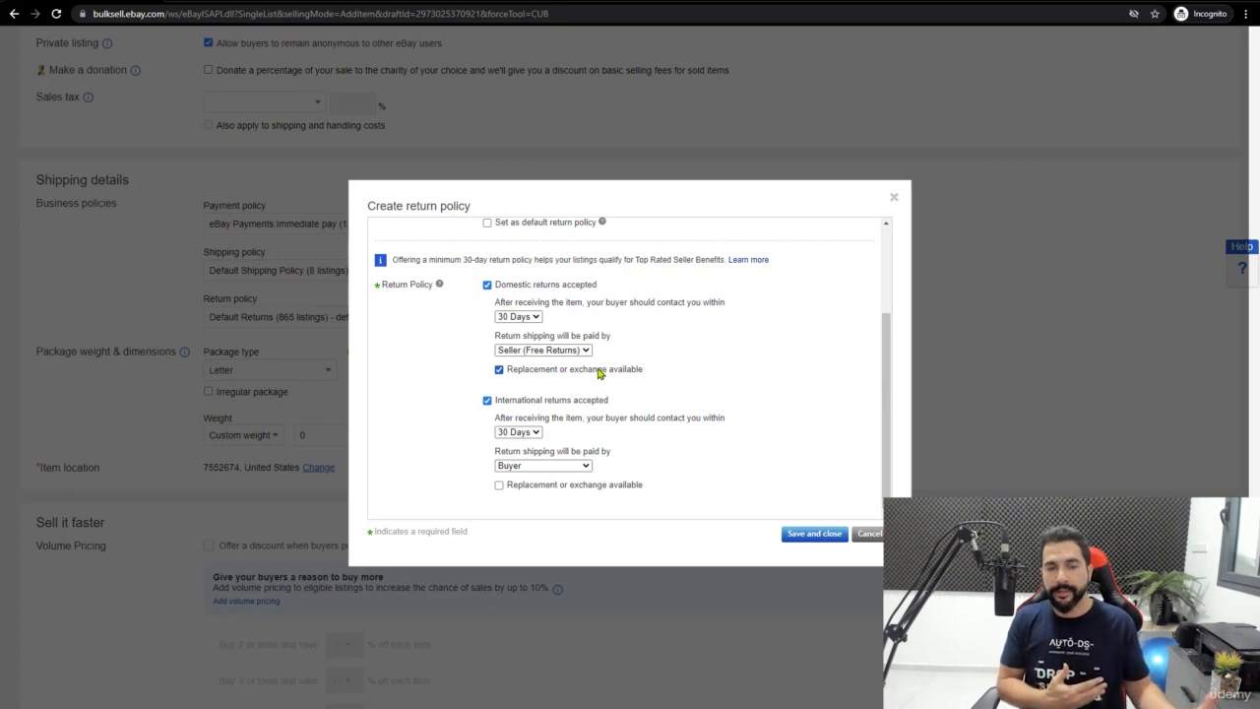
pyautogui.click(519, 402)
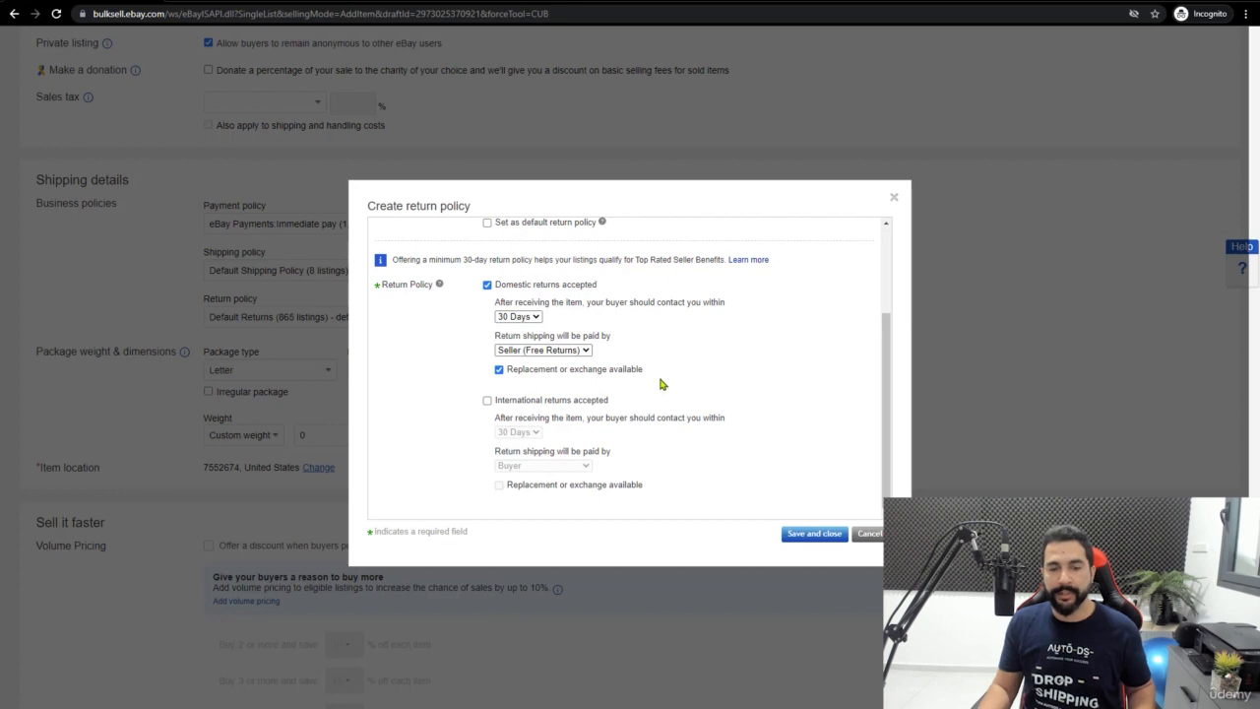
# - Review the return policy settings and set domestic return shipping to be paid by the Buyer
pyautogui.scroll(1, 729, 471)
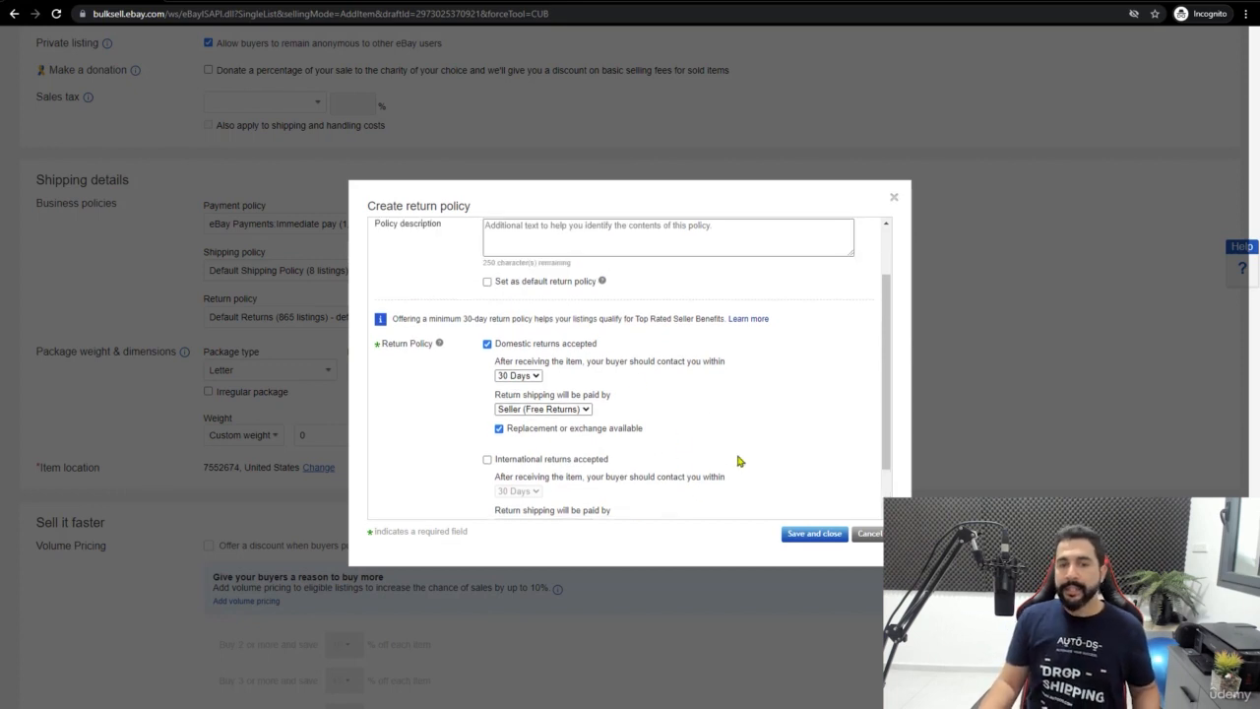
pyautogui.scroll(1, 731, 465)
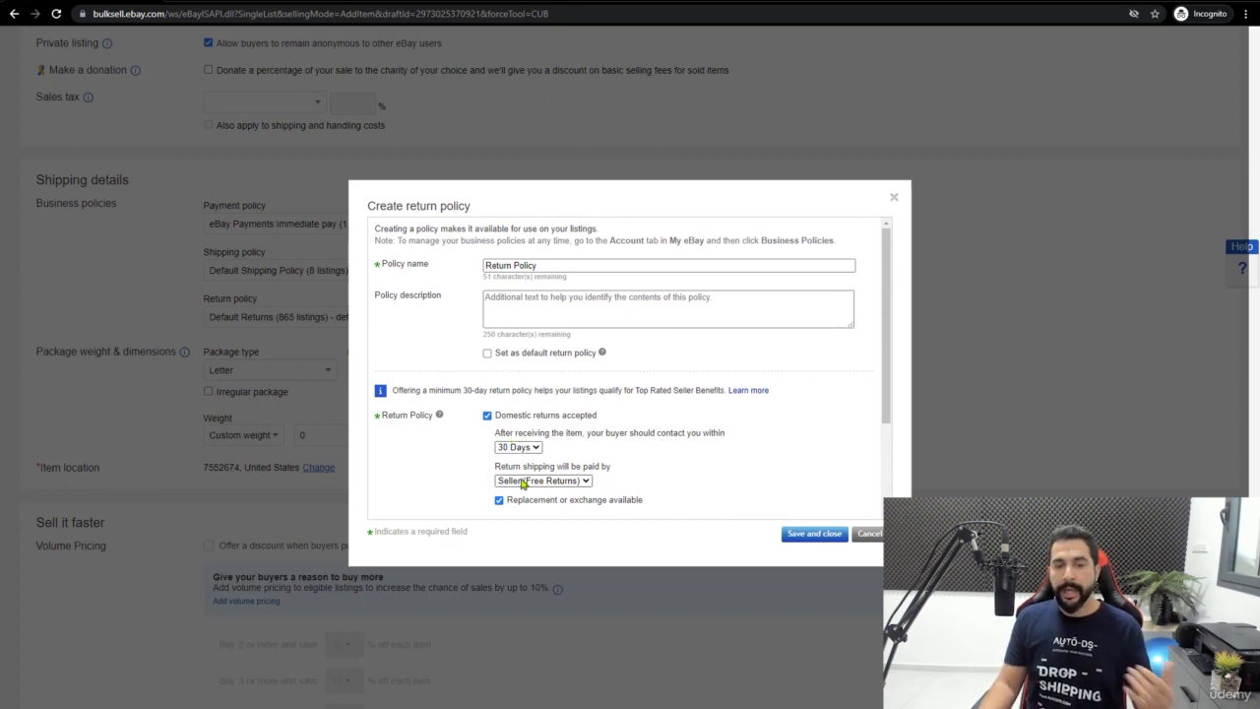
pyautogui.scroll(-2, 706, 453)
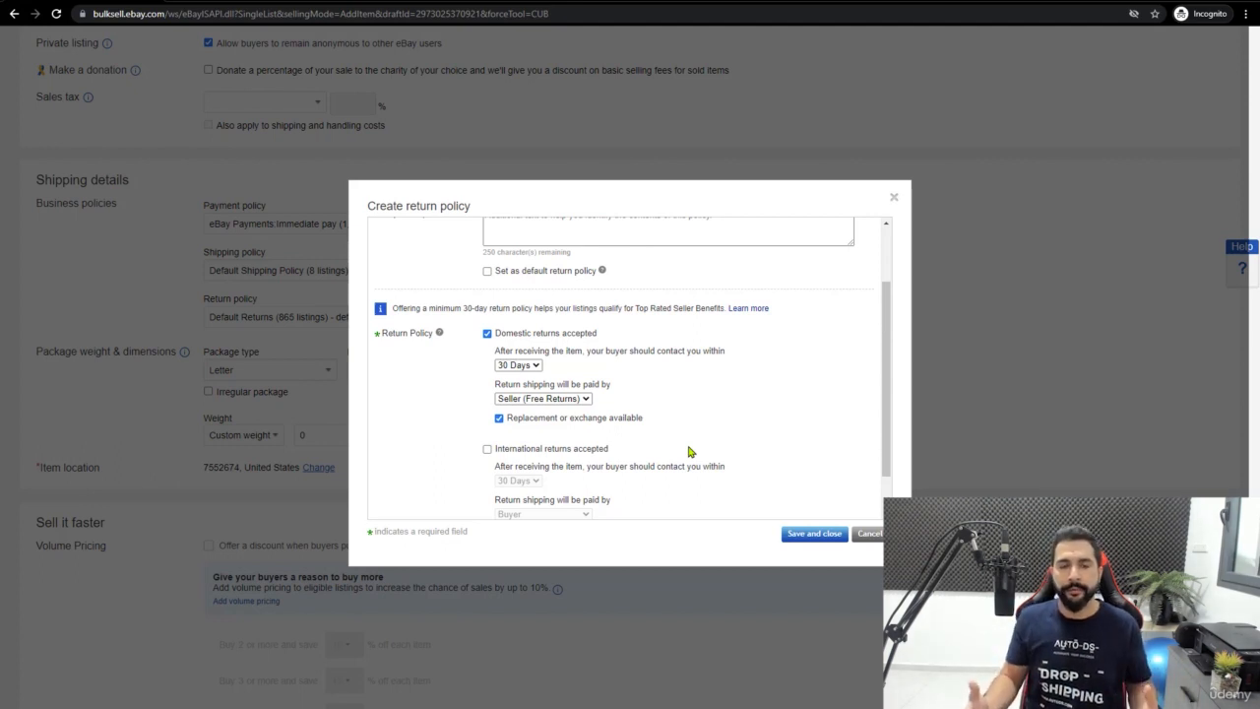
pyautogui.click(571, 399)
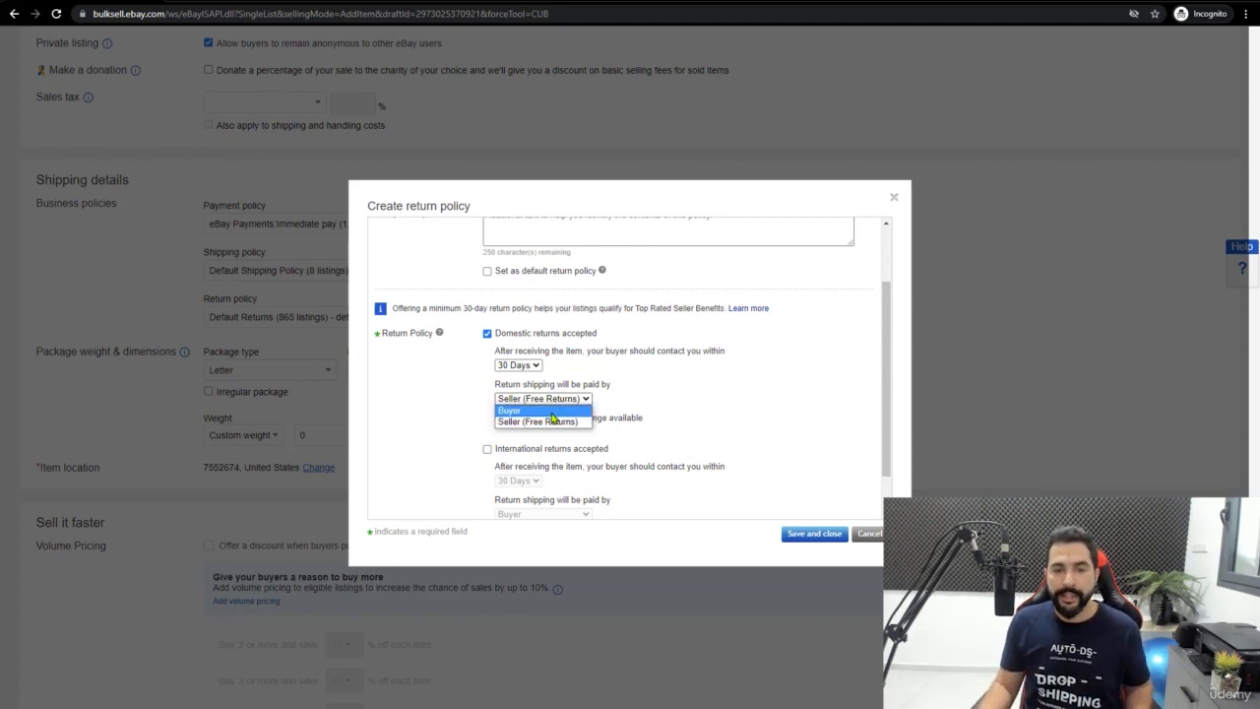
pyautogui.click(553, 413)
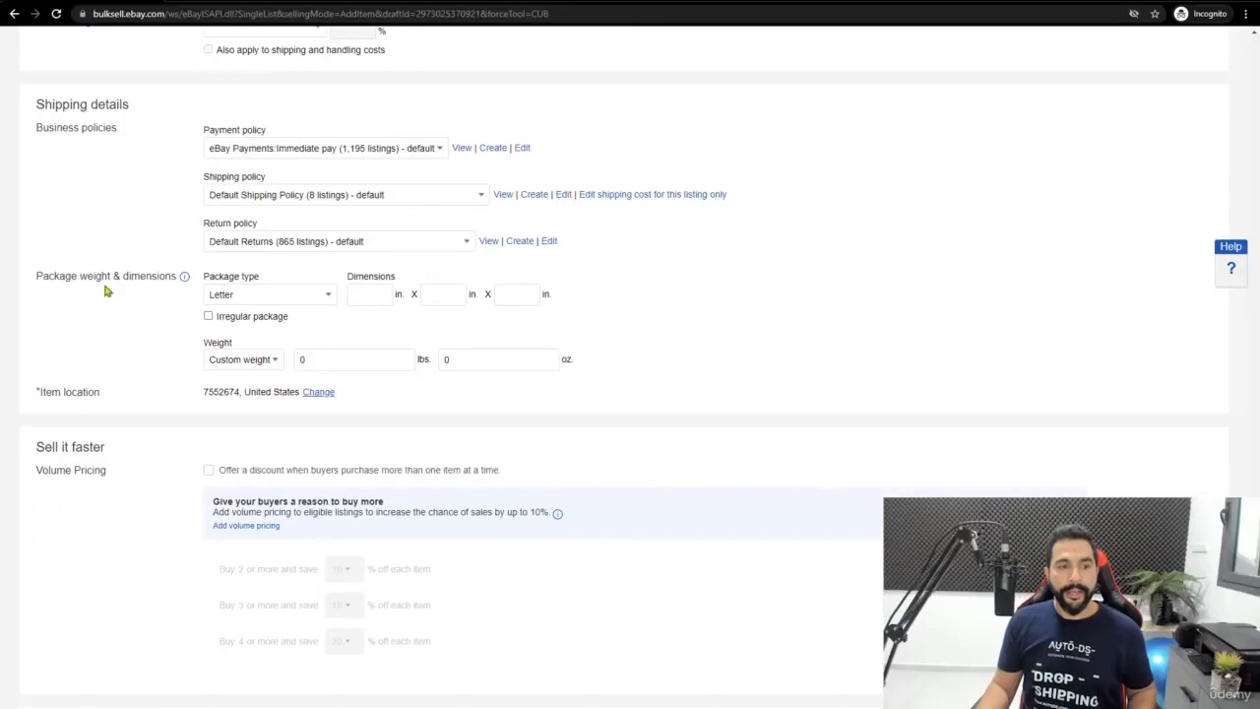
# - Examine the package type, dimensions, weight and item location settings, along with the listing's price section
pyautogui.click(305, 299)
pyautogui.click(536, 297)
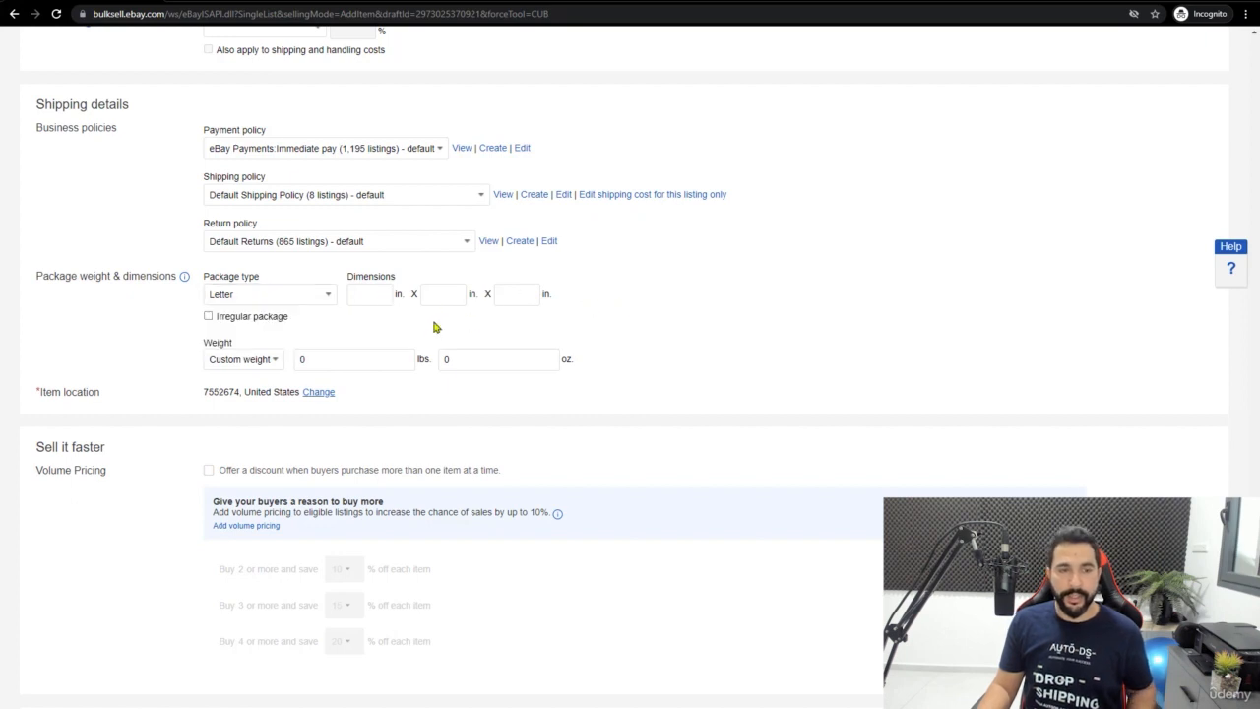
pyautogui.scroll(-1, 394, 320)
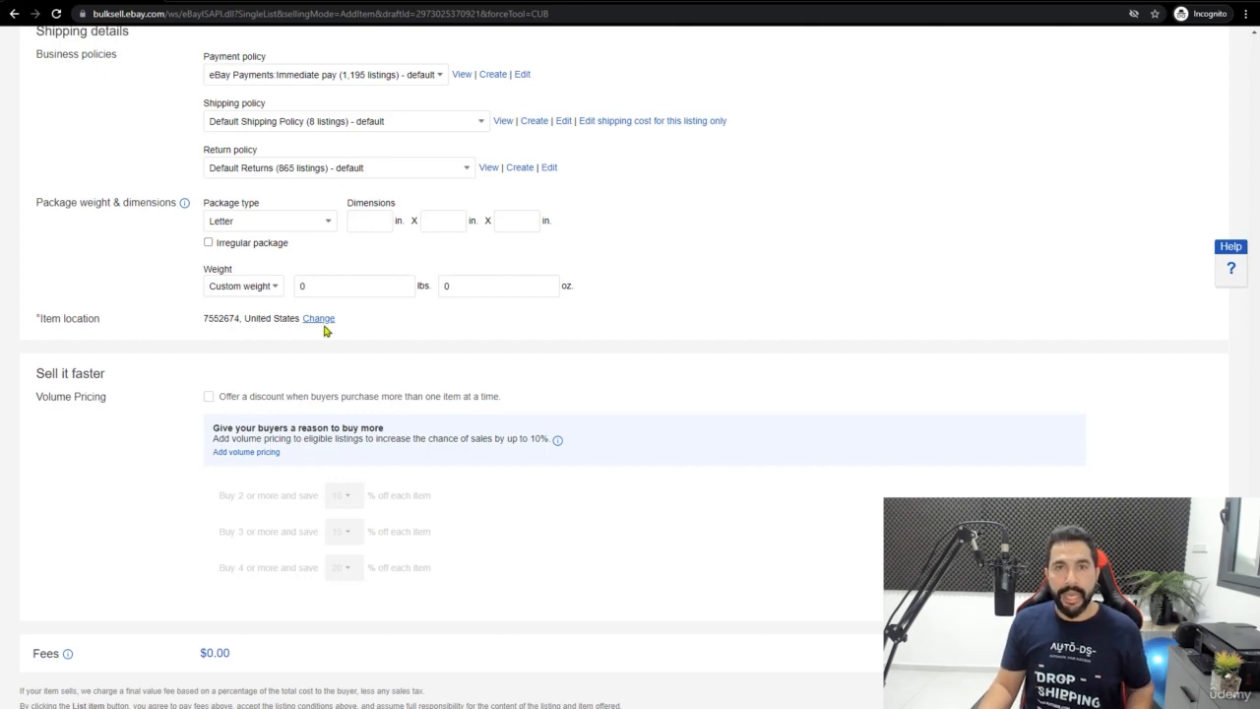
pyautogui.scroll(-1, 389, 320)
pyautogui.scroll(1, 330, 399)
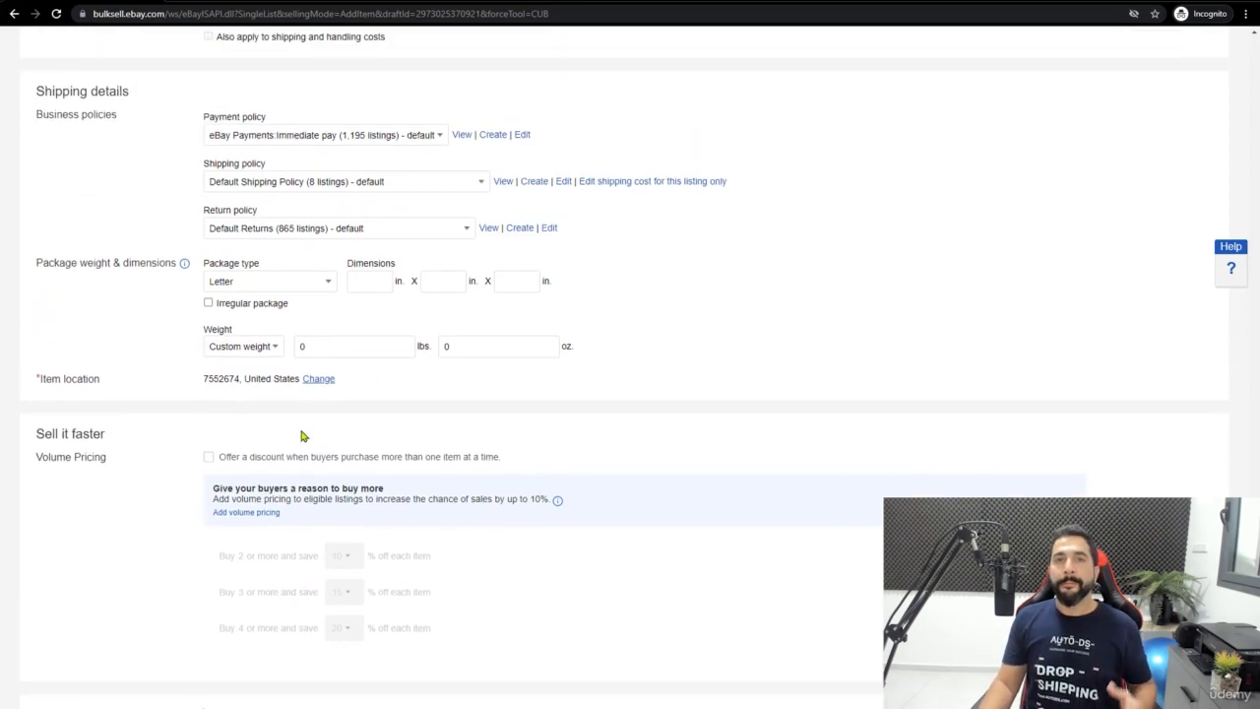
pyautogui.scroll(1, 767, 457)
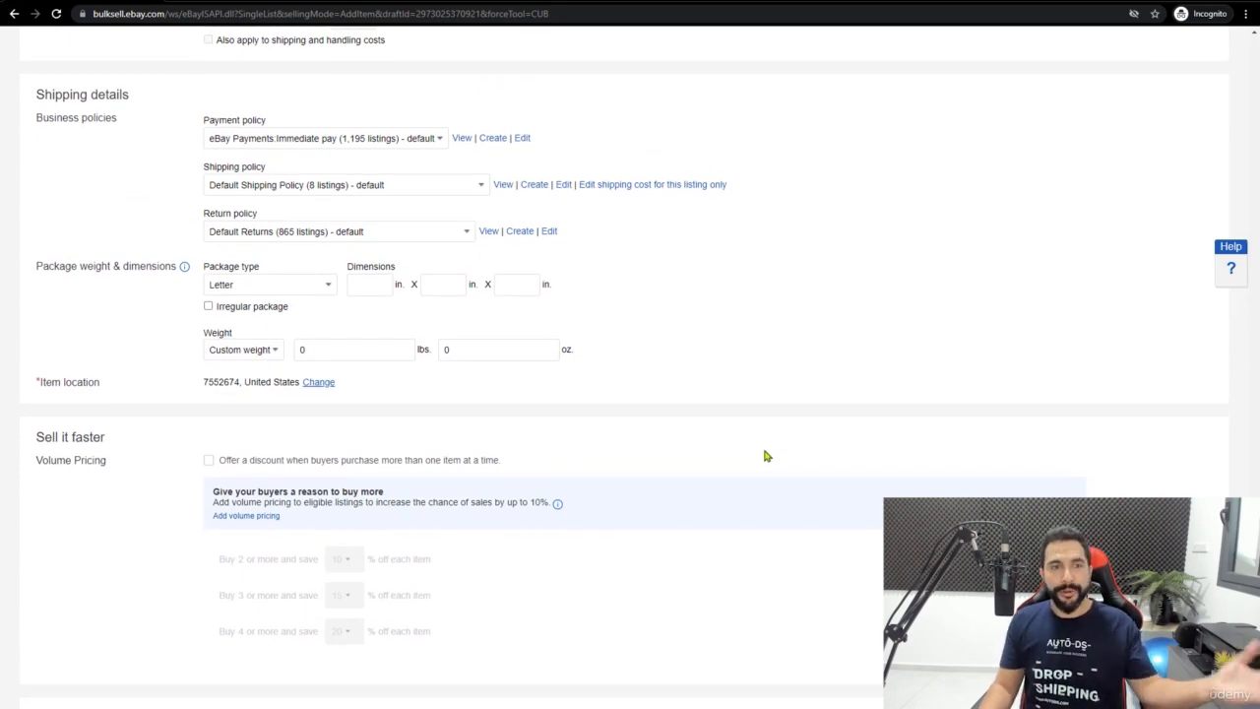
pyautogui.scroll(-2, 695, 352)
pyautogui.scroll(2, 635, 184)
pyautogui.scroll(3, 635, 187)
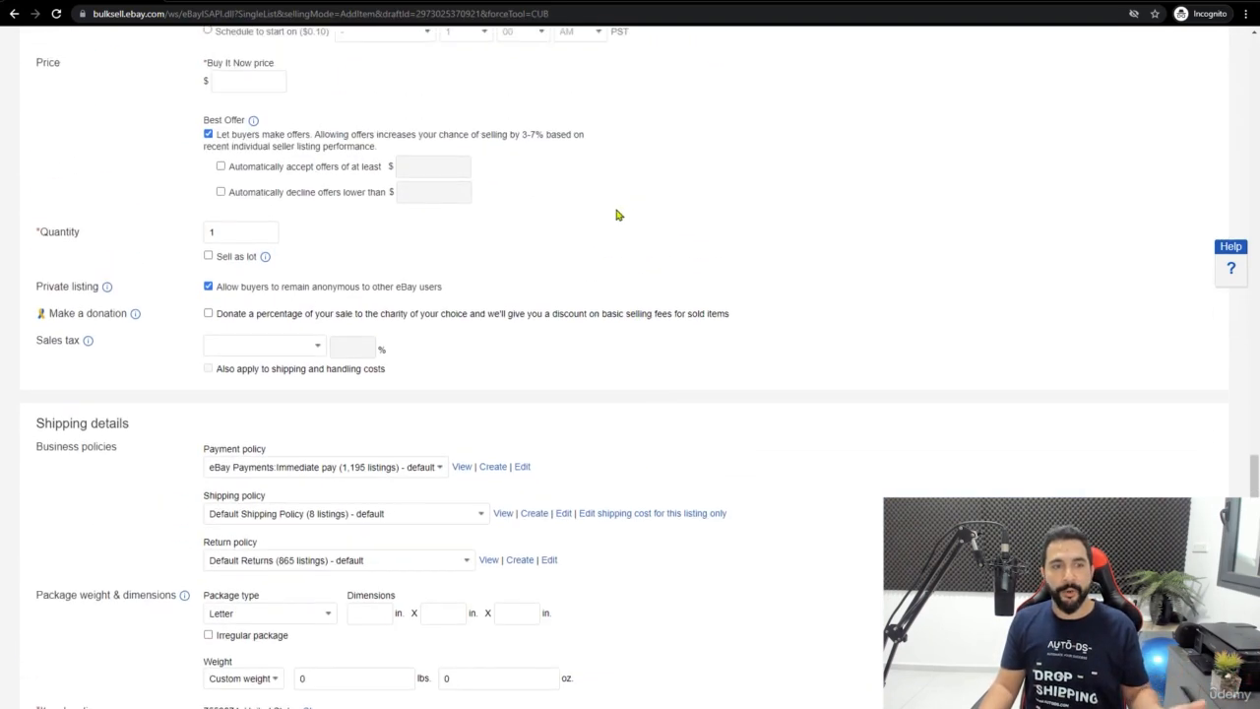
# - Enable the volume pricing discount to view its multi-item tiers, and disable it again
pyautogui.scroll(-2, 617, 213)
pyautogui.scroll(-3, 602, 197)
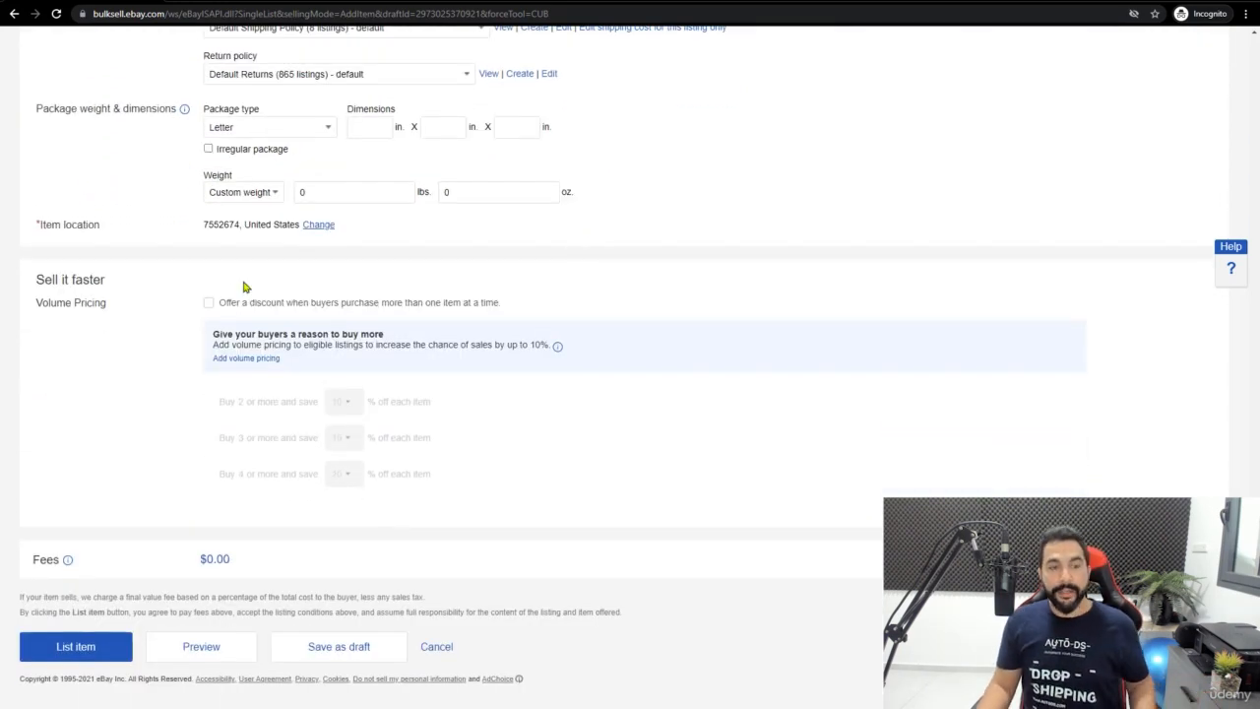
pyautogui.click(208, 306)
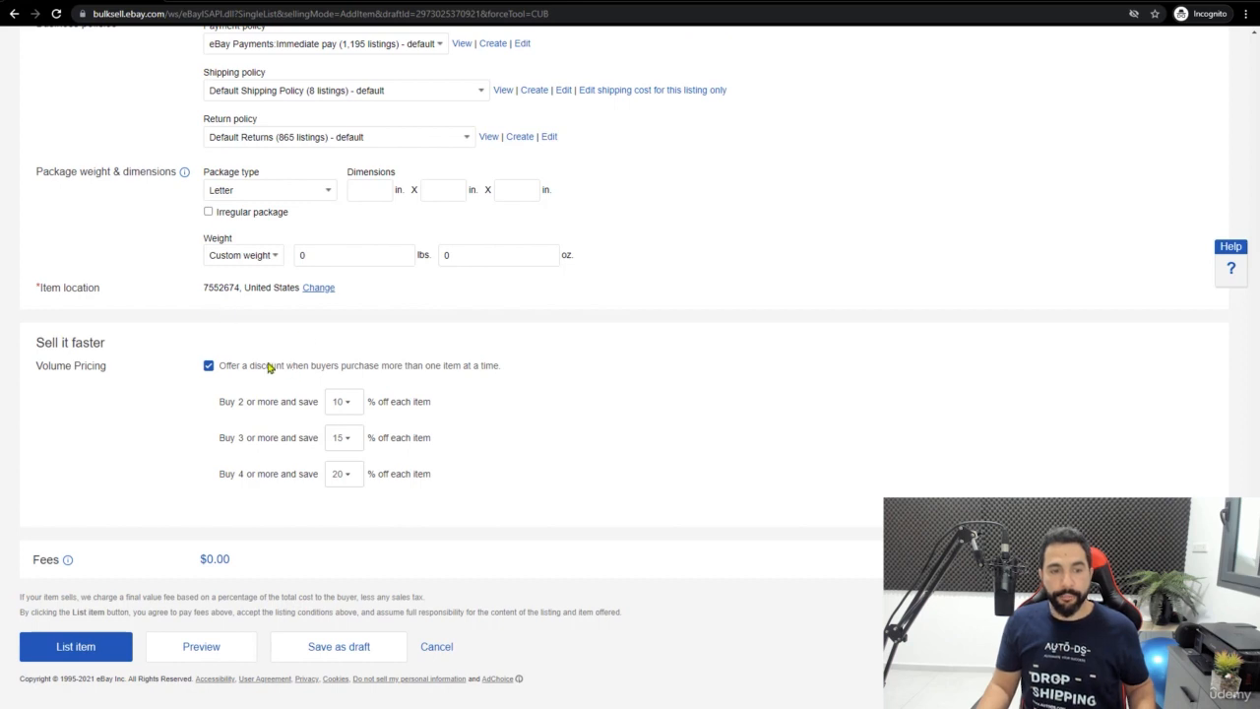
pyautogui.click(209, 365)
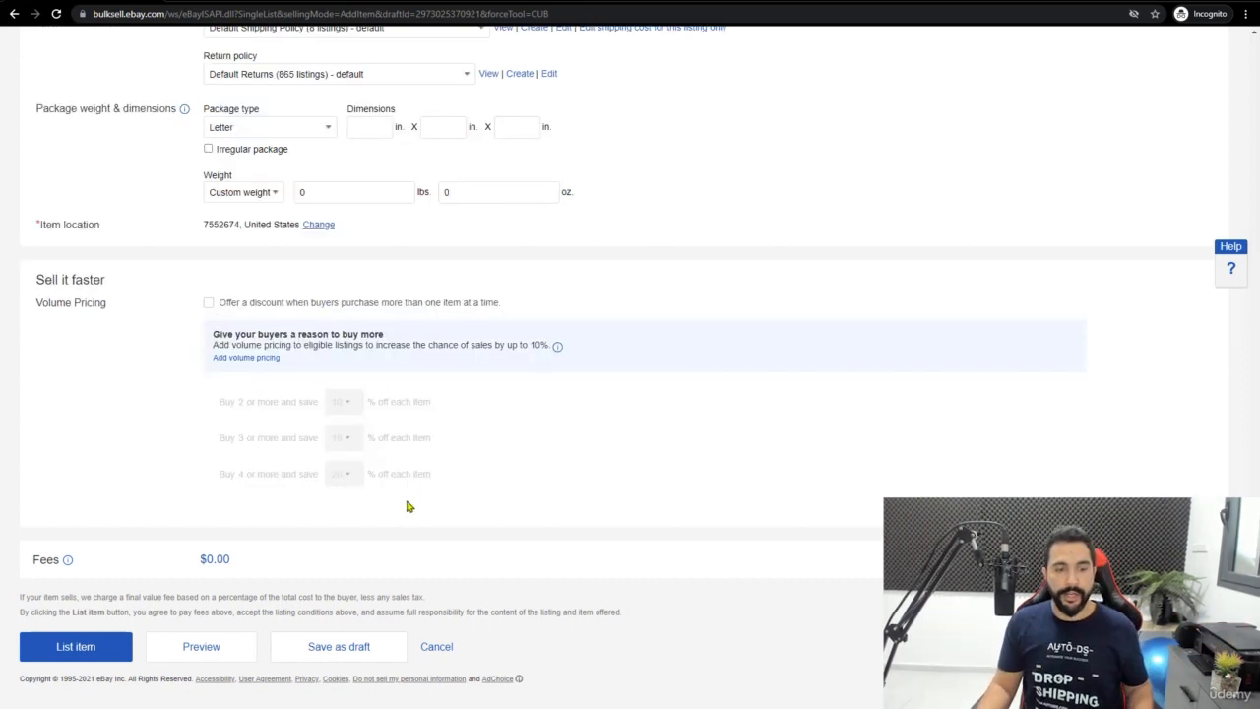